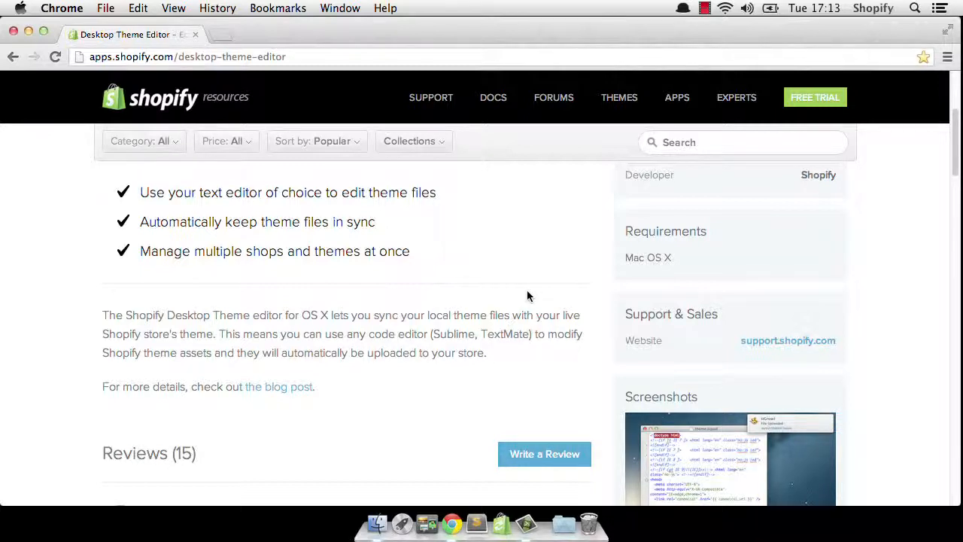
# - Read the Desktop Theme Editor app page's feature list, description and requirements
pyautogui.scroll(1, 527, 294)
pyautogui.scroll(3, 527, 296)
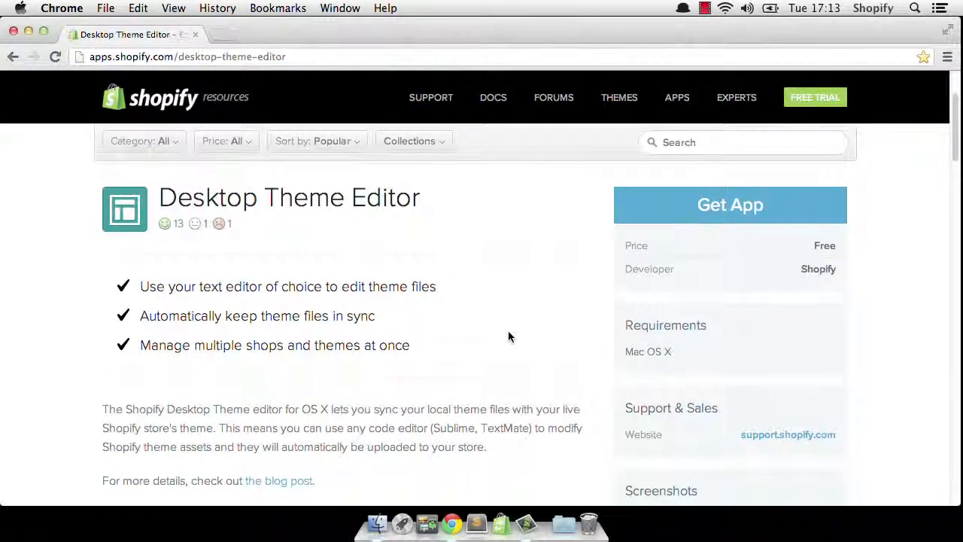
pyautogui.scroll(-1, 508, 334)
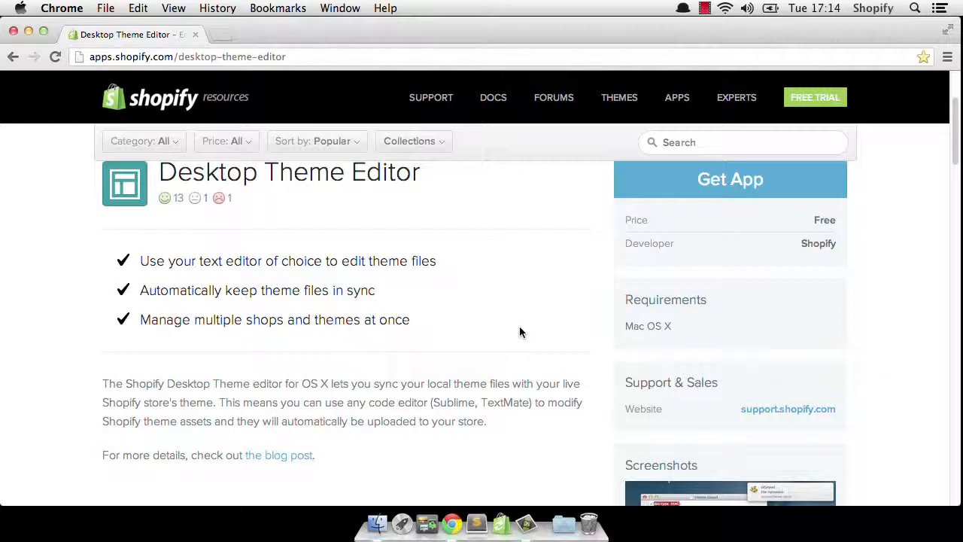
pyautogui.scroll(-1, 518, 332)
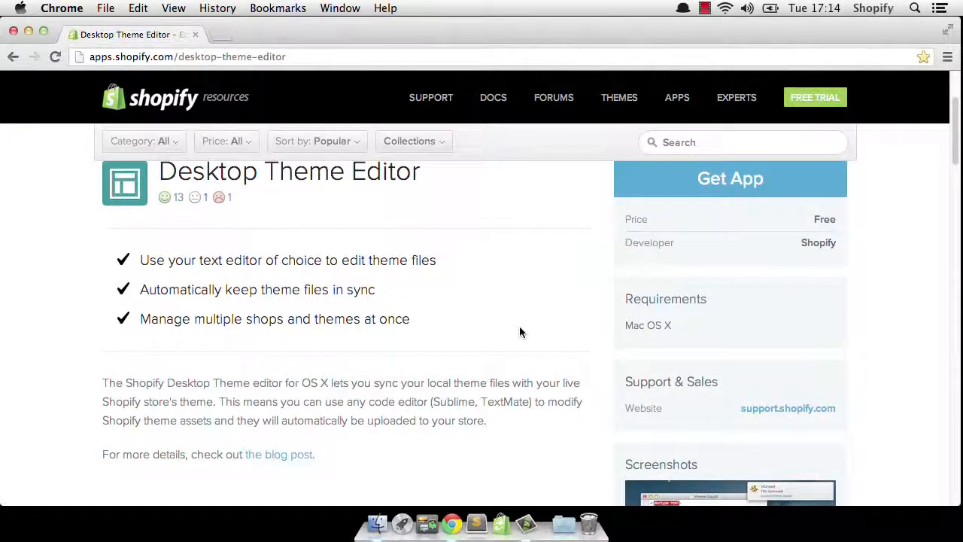
pyautogui.scroll(-1, 519, 332)
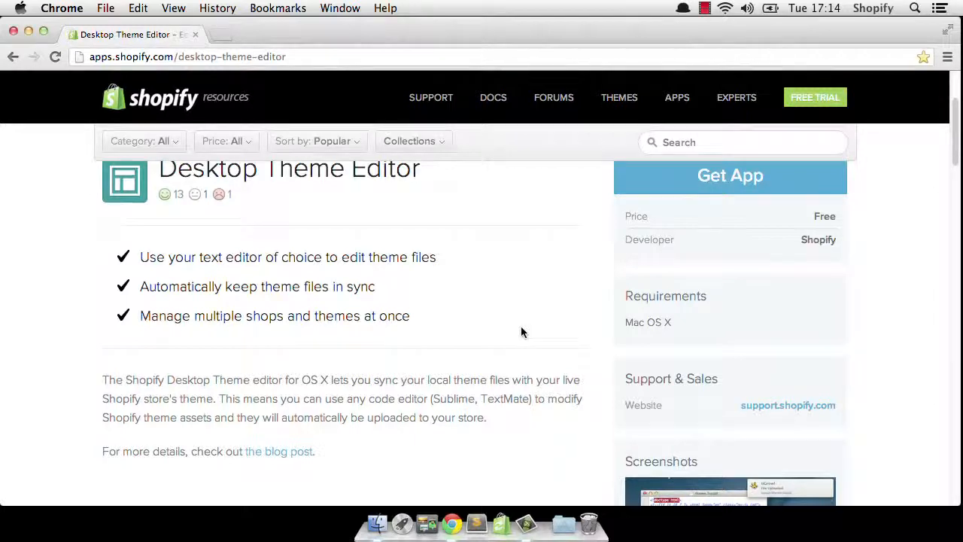
pyautogui.scroll(2, 525, 315)
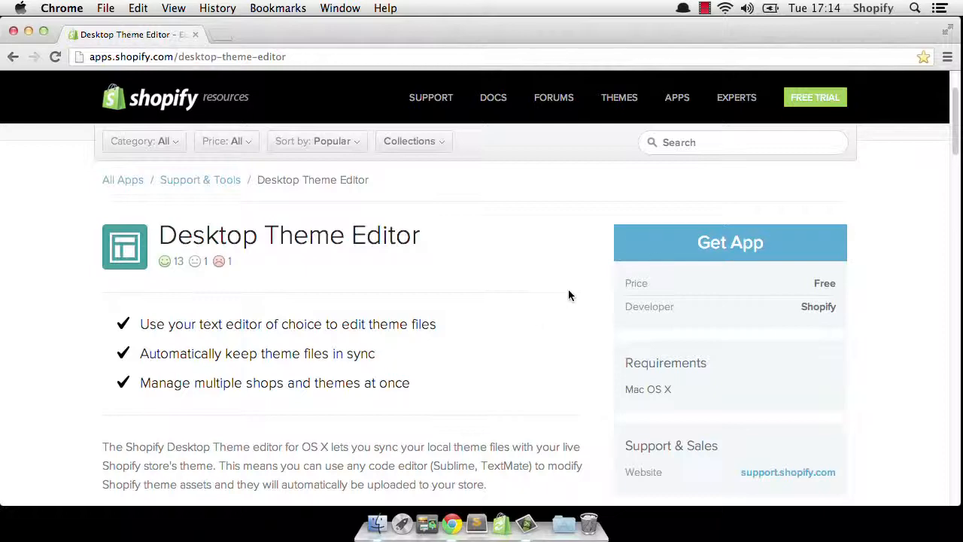
pyautogui.click(709, 243)
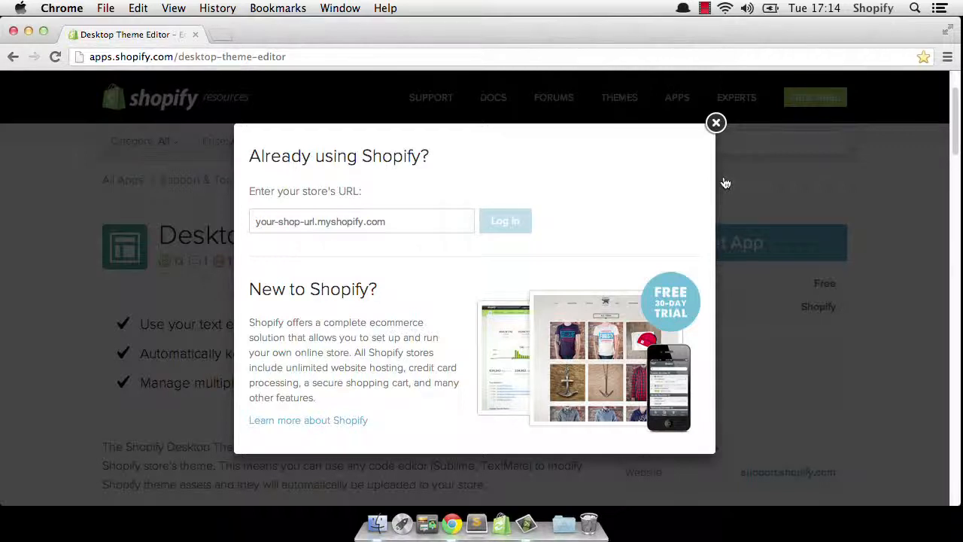
pyautogui.click(405, 217)
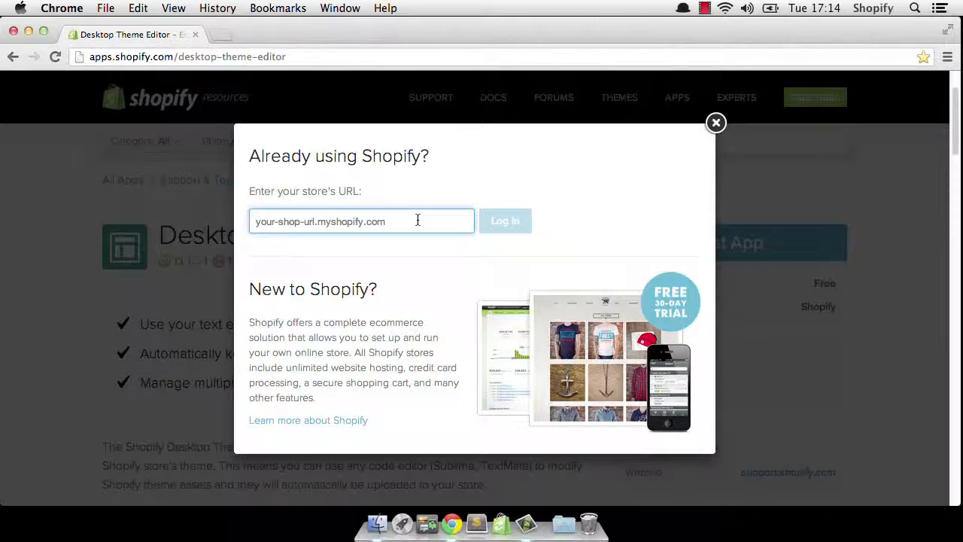
pyautogui.click(715, 122)
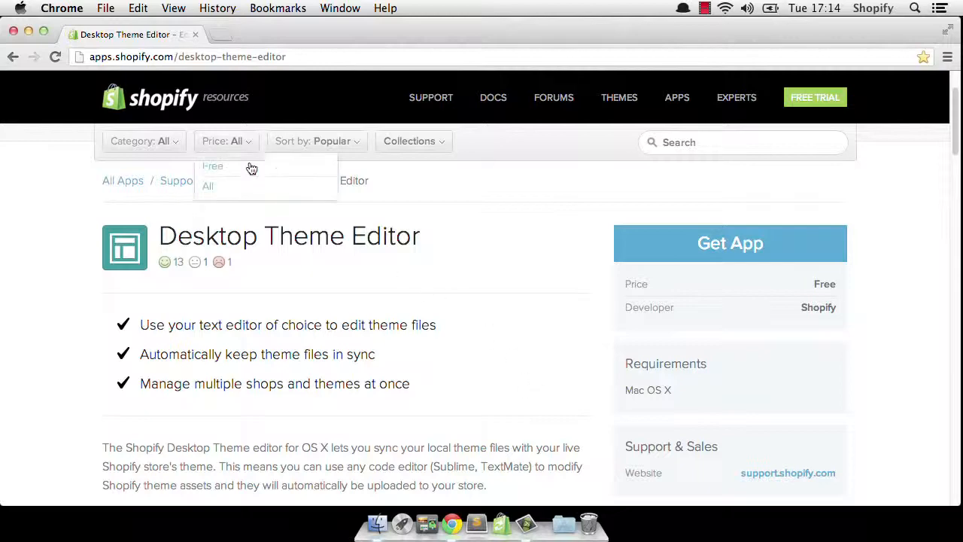
# - Minimize the browser and launch the Shopify Theme app, repositioning its window
pyautogui.click(28, 34)
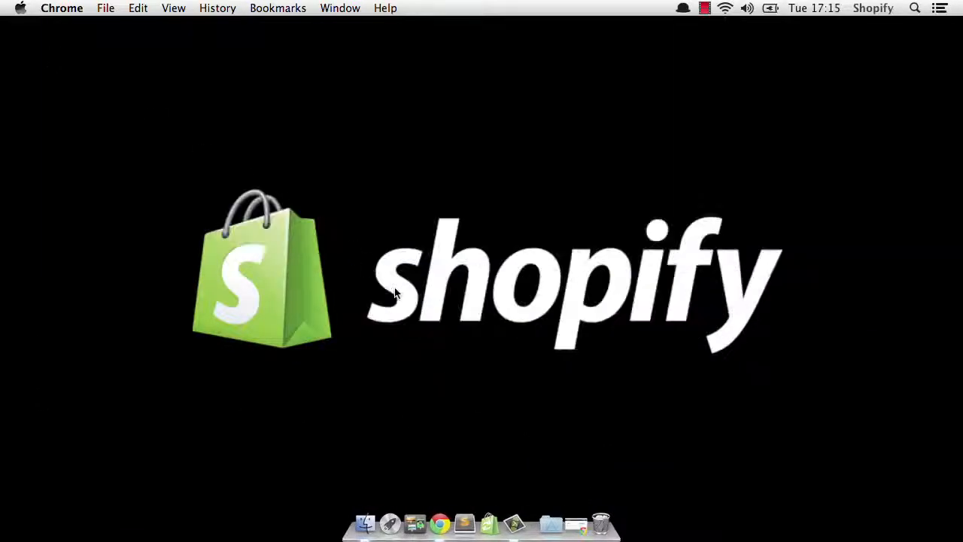
pyautogui.click(489, 522)
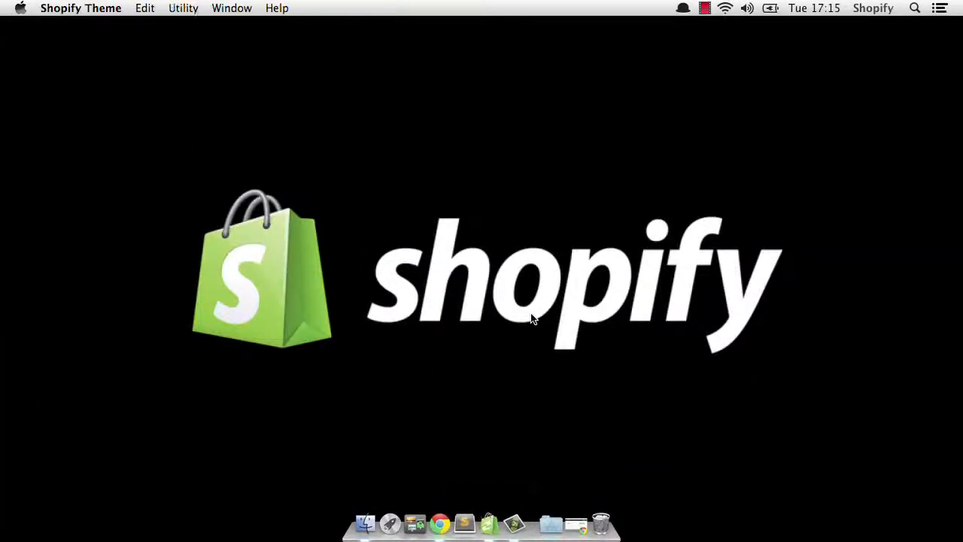
pyautogui.moveTo(495, 71); pyautogui.dragTo(477, 65)
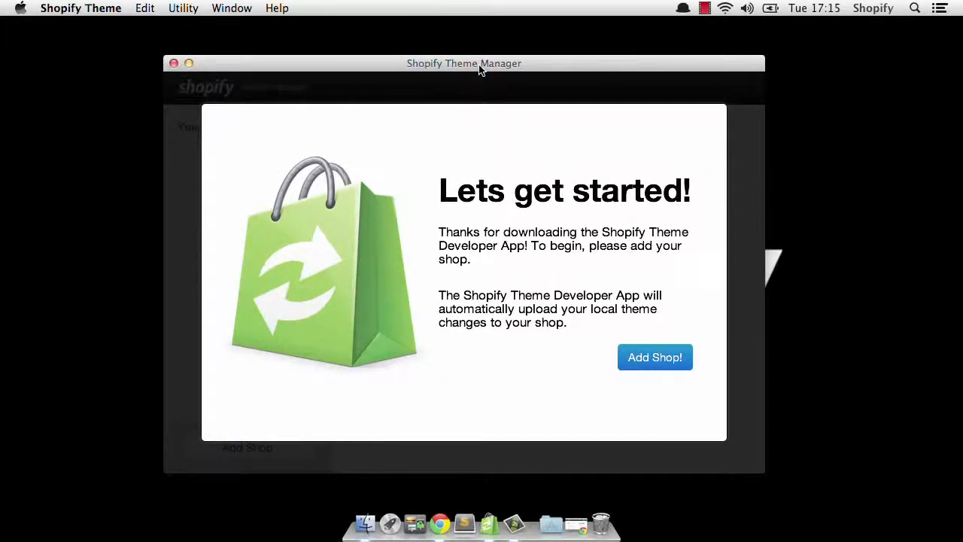
pyautogui.moveTo(389, 66); pyautogui.dragTo(378, 67)
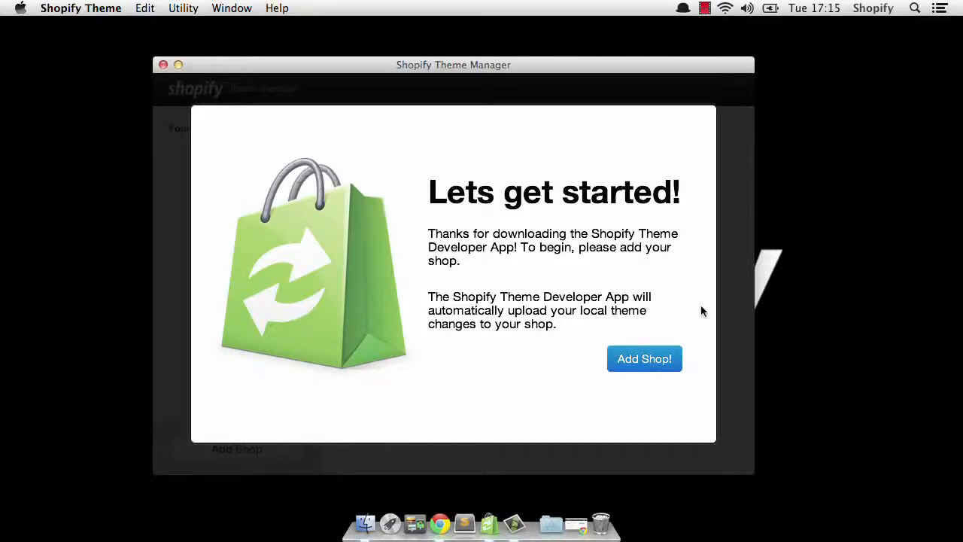
# - Add a new shop with the URL shopify-for-designers.myshopify.com
pyautogui.click(644, 359)
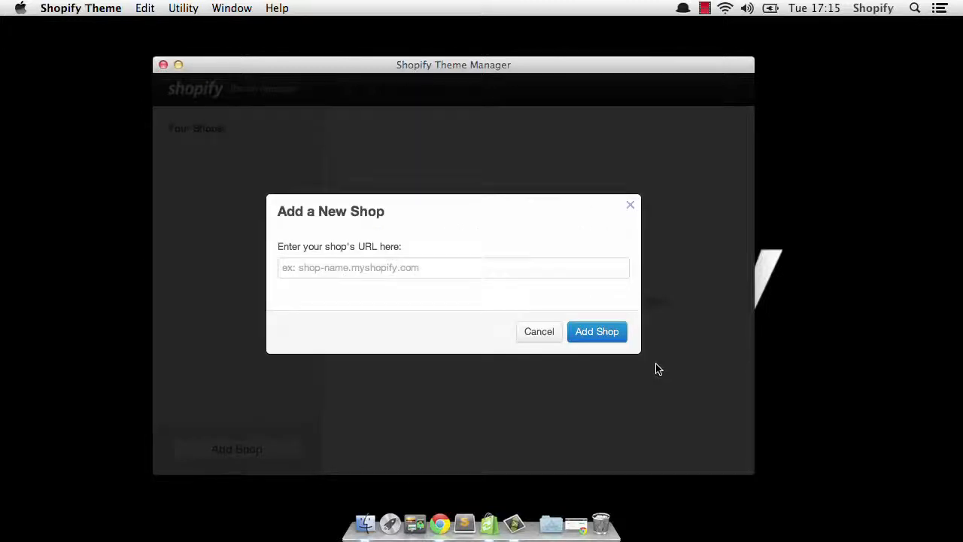
pyautogui.click(525, 269)
pyautogui.write('sh')
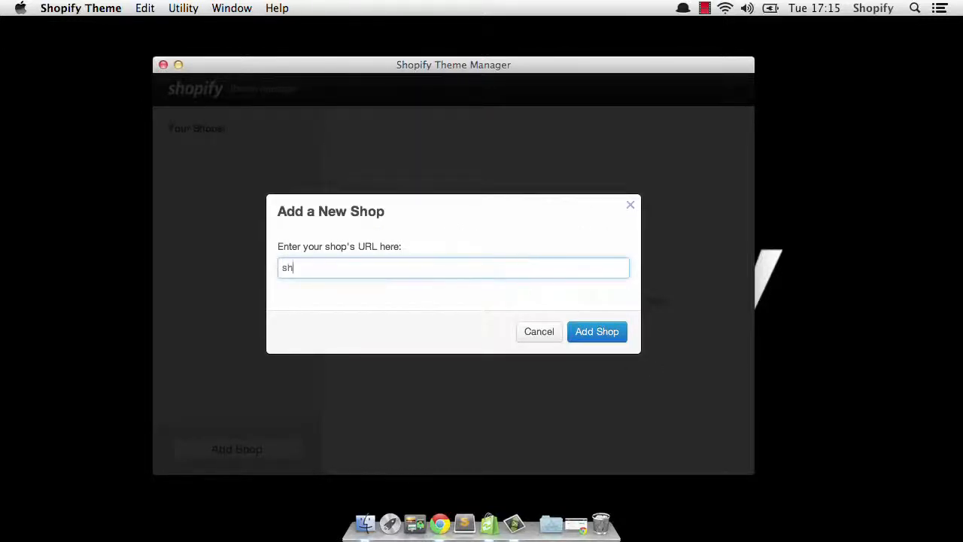
pyautogui.write('opify-for-designers.mys')
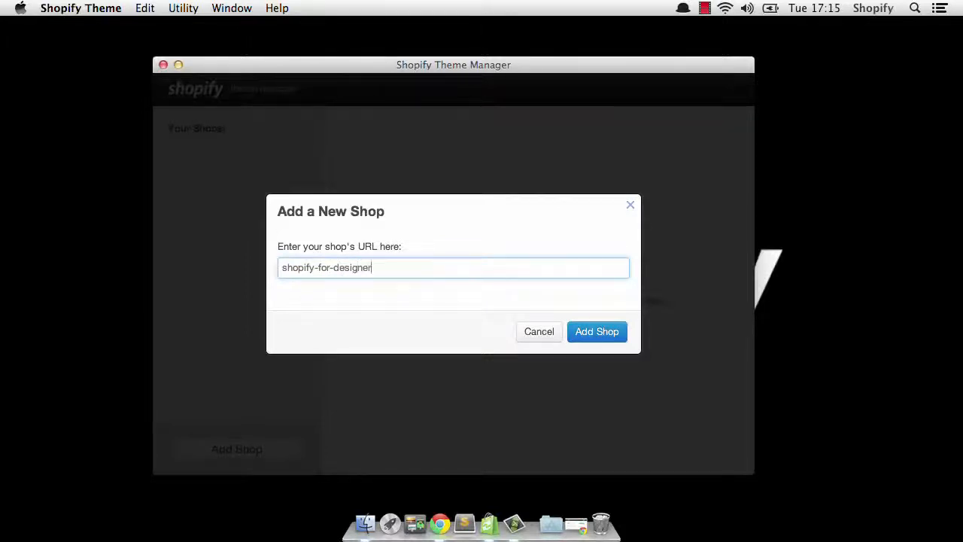
pyautogui.write('hopify.com')
pyautogui.click(595, 331)
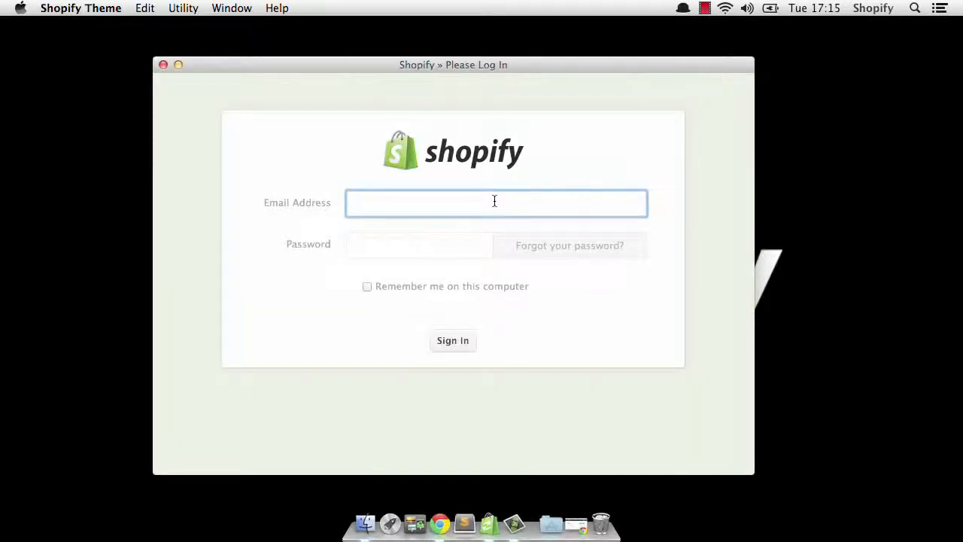
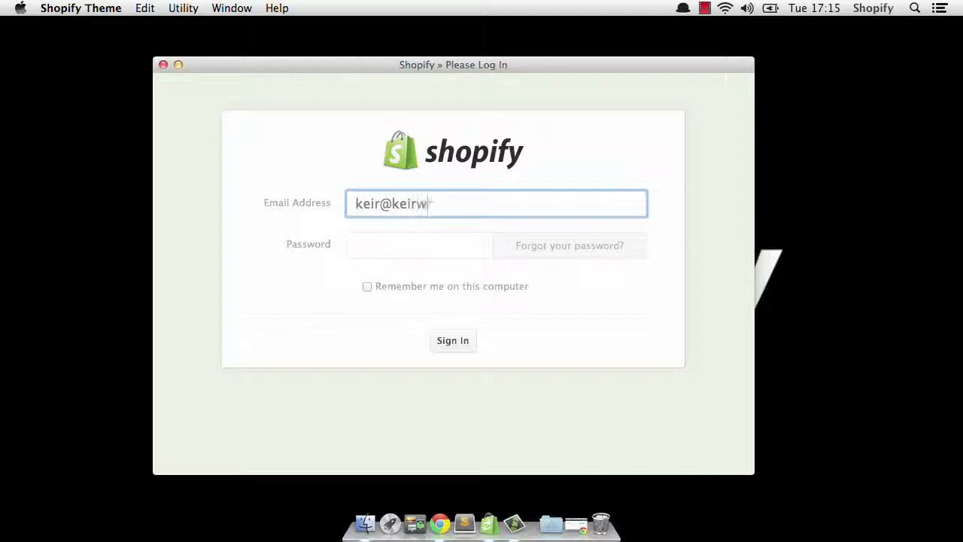
# - Sign in by entering the account e-mail address and password
pyautogui.press('Tab')
pyautogui.write('••••••••••••')
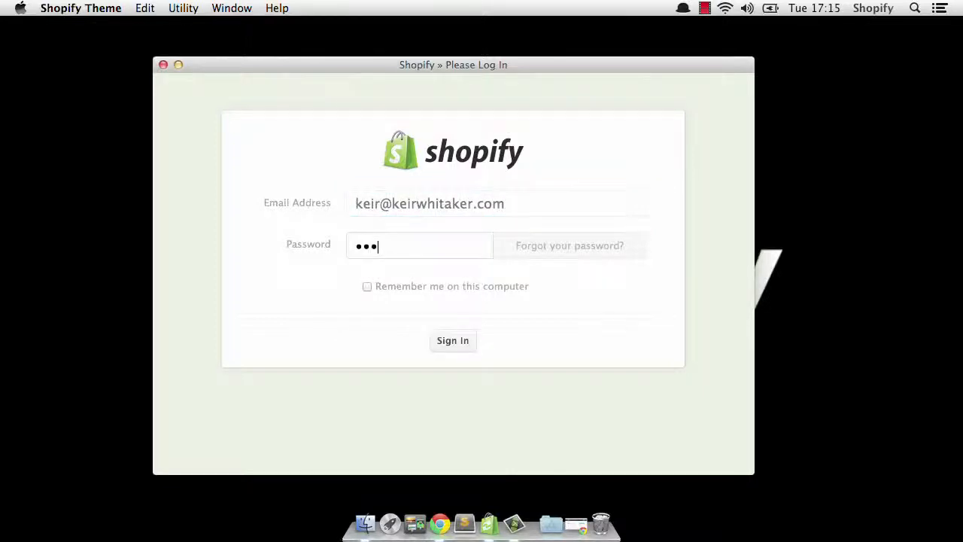
pyautogui.click(444, 342)
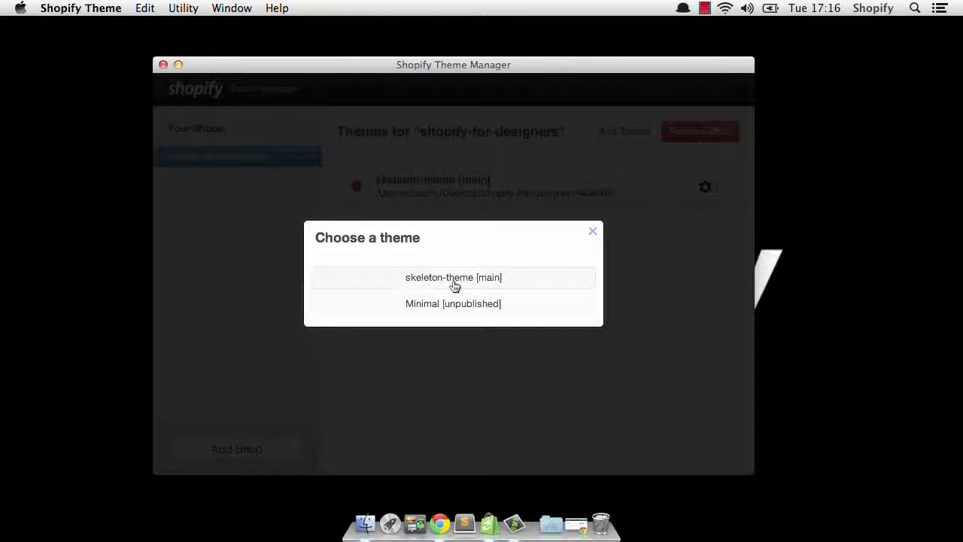
# - Choose the skeleton-theme [main] theme and set the Desktop as its download location
pyautogui.click(453, 279)
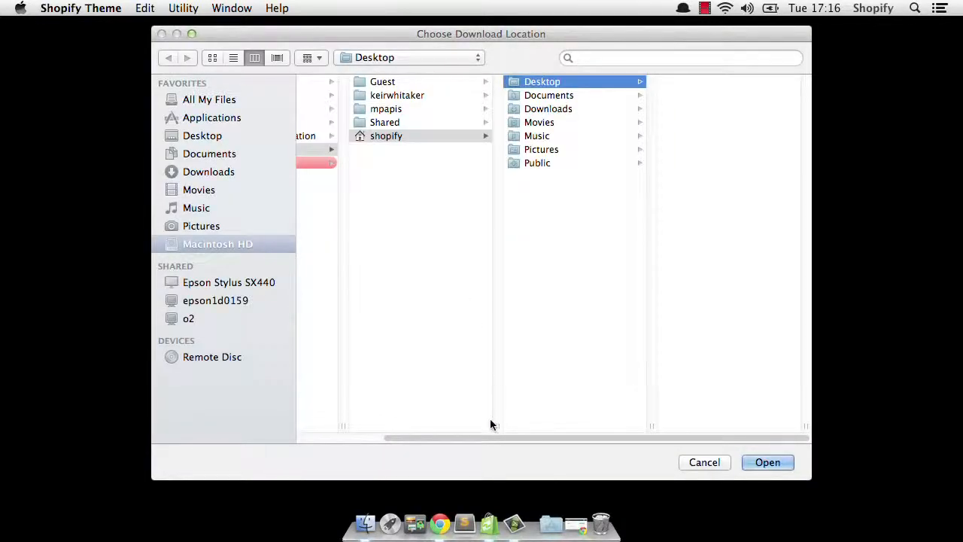
pyautogui.moveTo(501, 439); pyautogui.dragTo(378, 448)
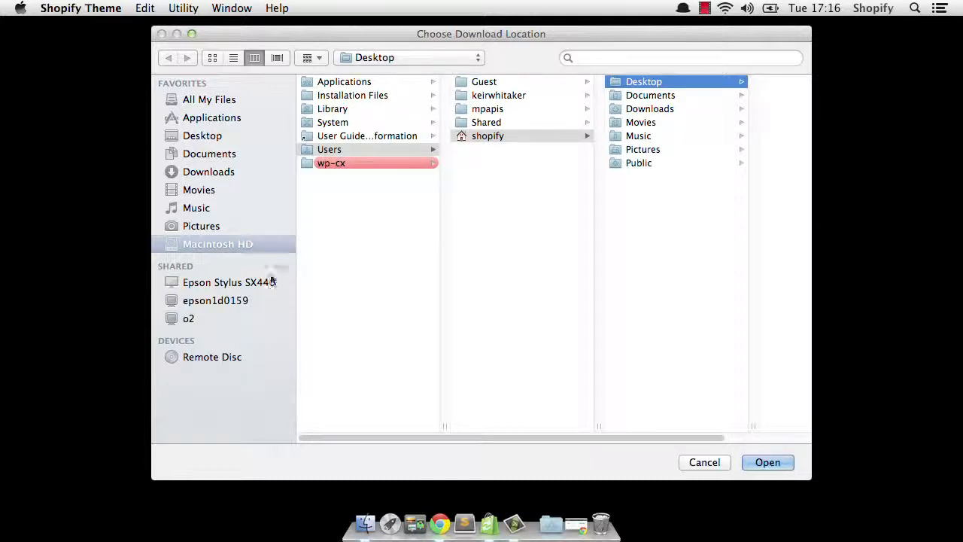
pyautogui.click(197, 140)
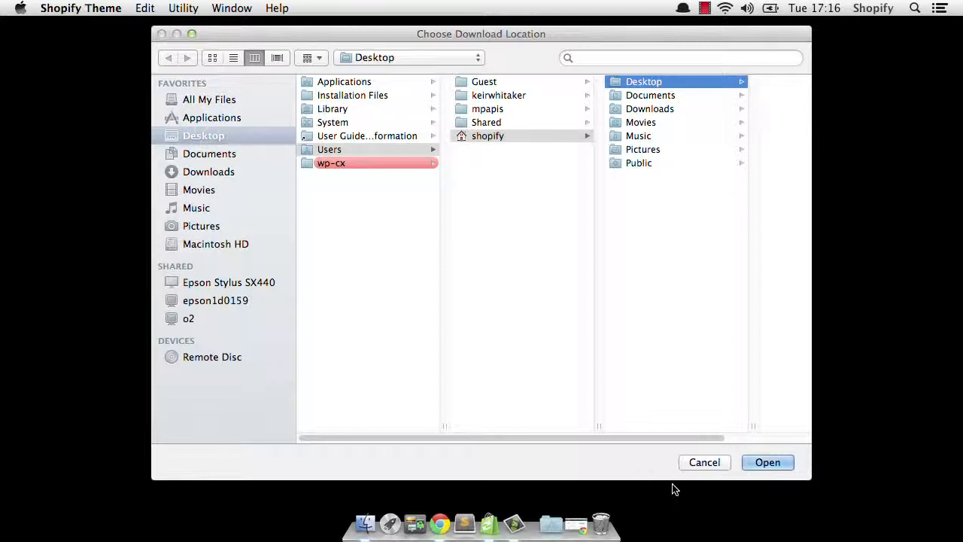
pyautogui.click(761, 462)
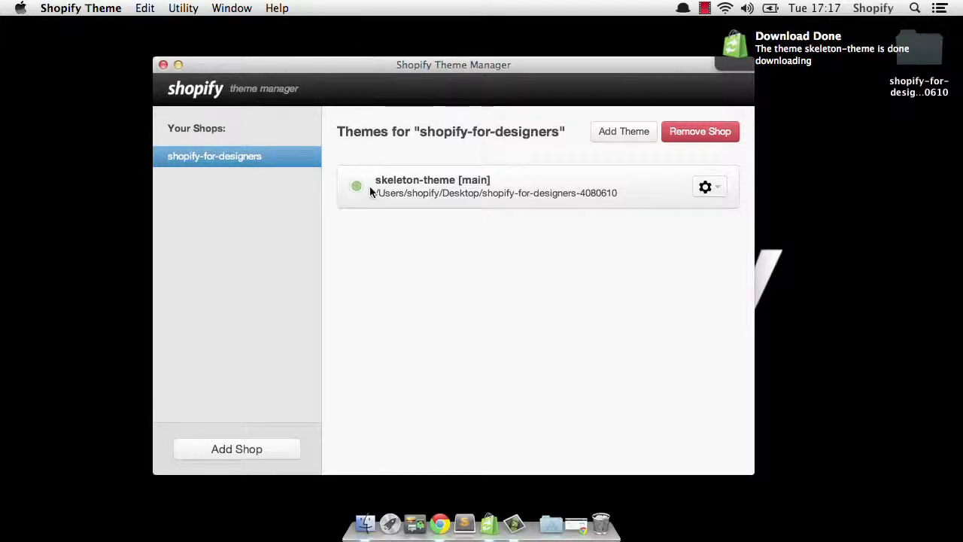
# - Open a browser preview of the skeleton-theme from its options menu
pyautogui.moveTo(423, 71); pyautogui.dragTo(423, 65)
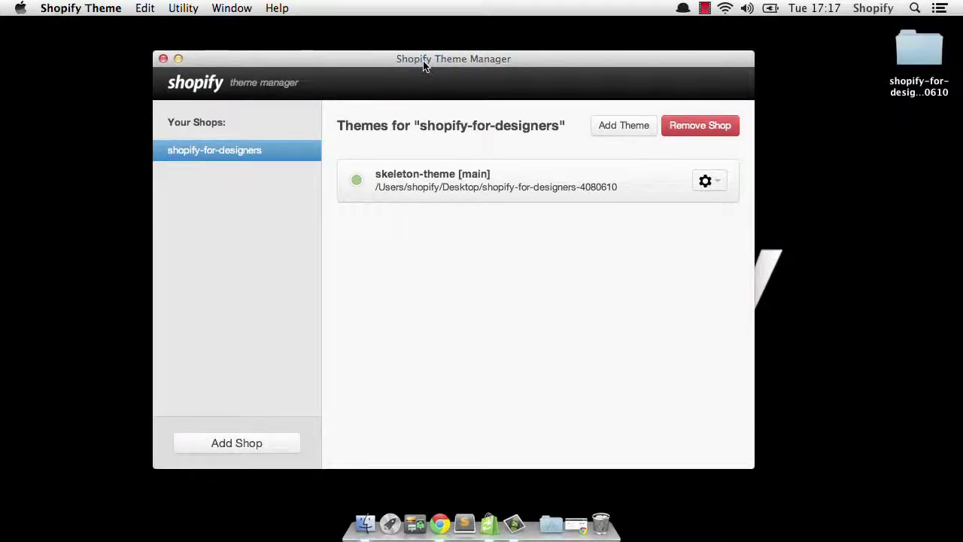
pyautogui.click(721, 183)
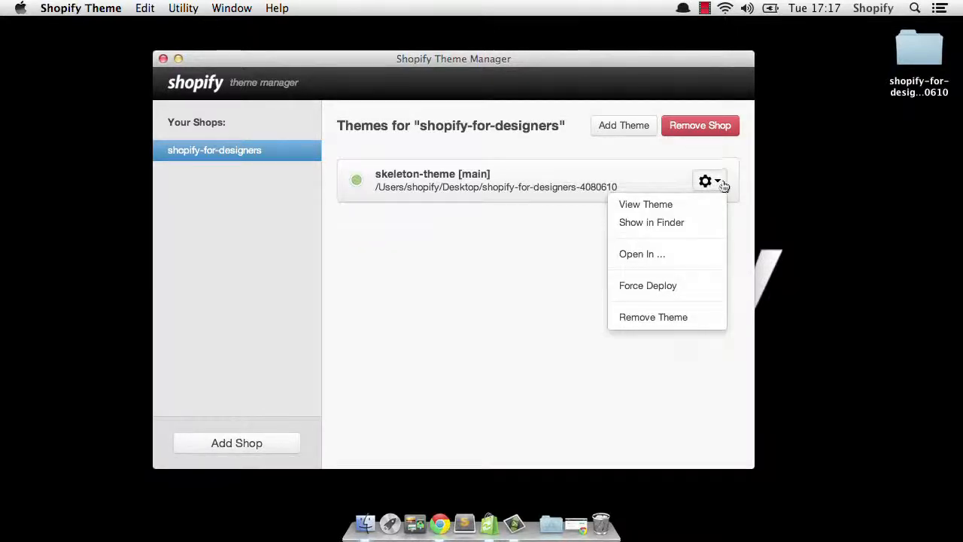
pyautogui.click(696, 205)
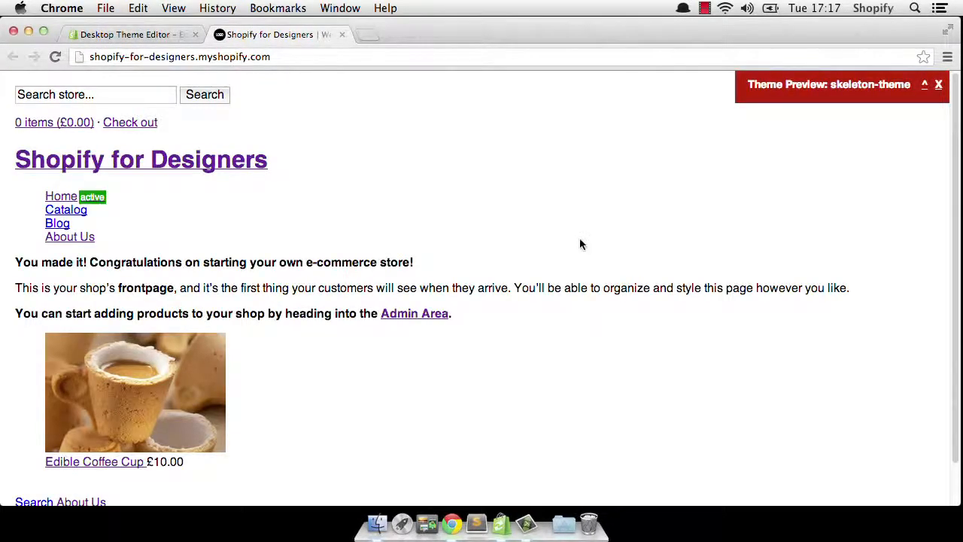
# - Browse the previewed store's home page and open the Edible Coffee Cup product page
pyautogui.scroll(-5, 581, 246)
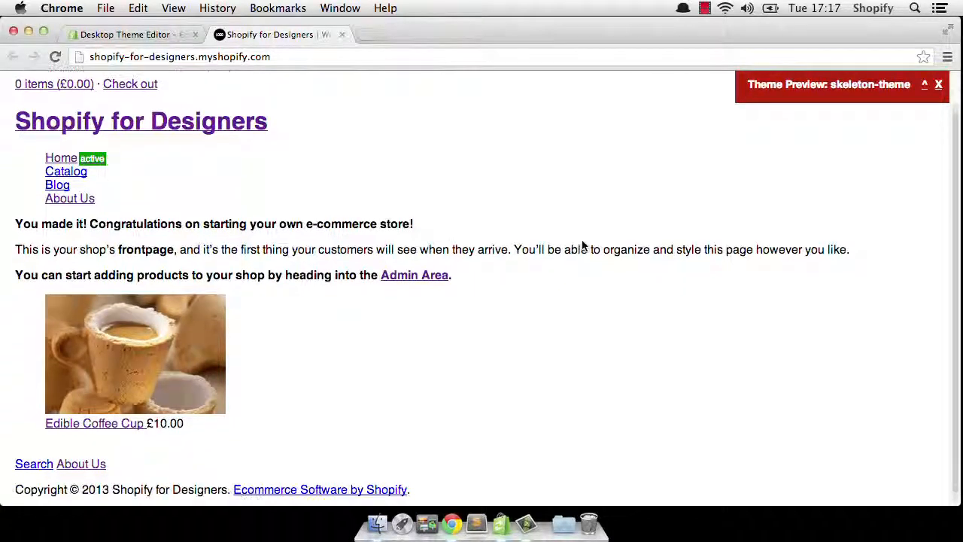
pyautogui.scroll(4, 581, 246)
pyautogui.scroll(-1, 583, 246)
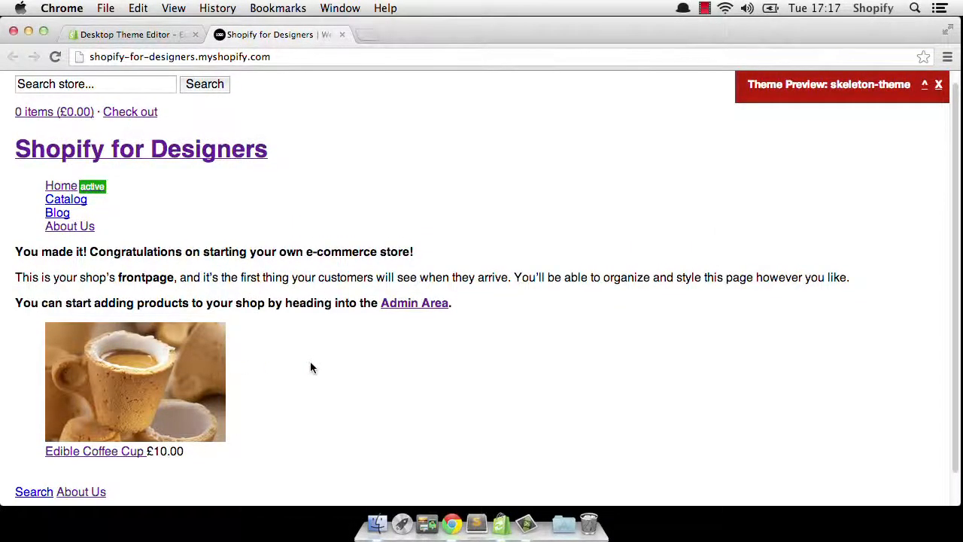
pyautogui.scroll(1, 310, 361)
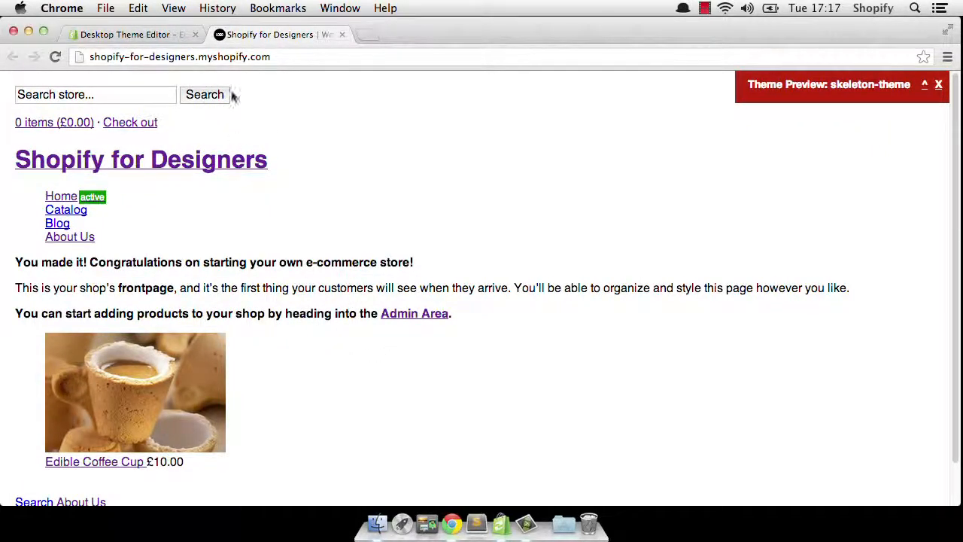
pyautogui.scroll(-2, 452, 164)
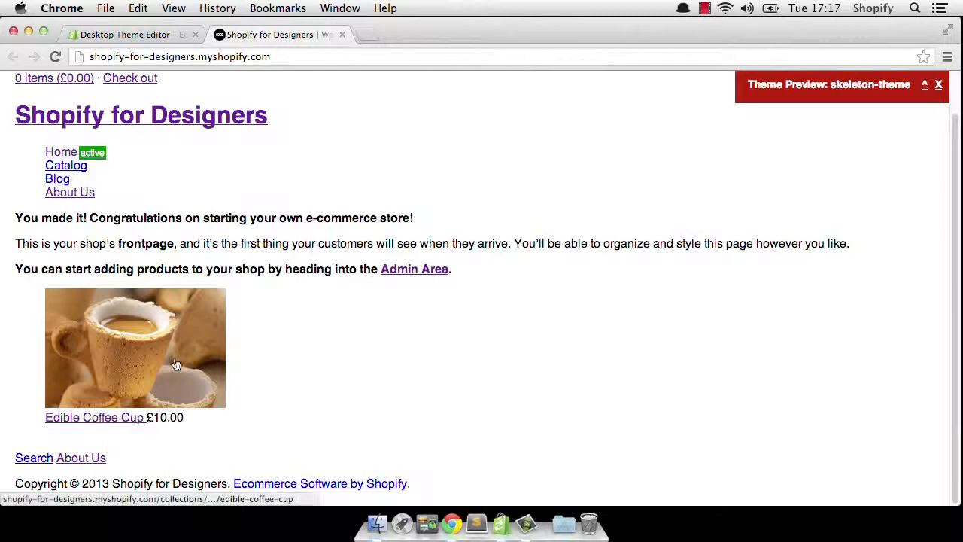
pyautogui.click(174, 311)
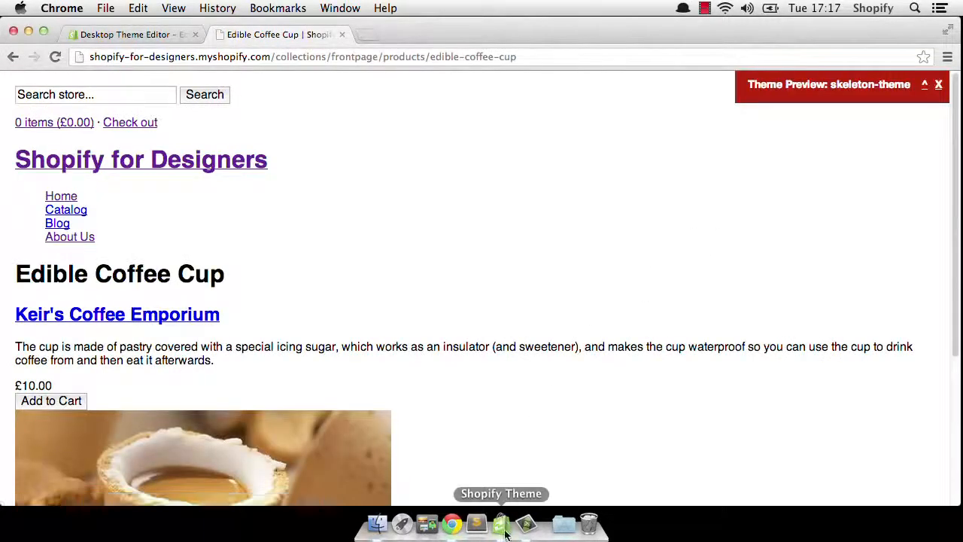
# - Review the skeleton-theme options menu in the theme manager, then minimize its window
pyautogui.click(500, 522)
pyautogui.click(705, 181)
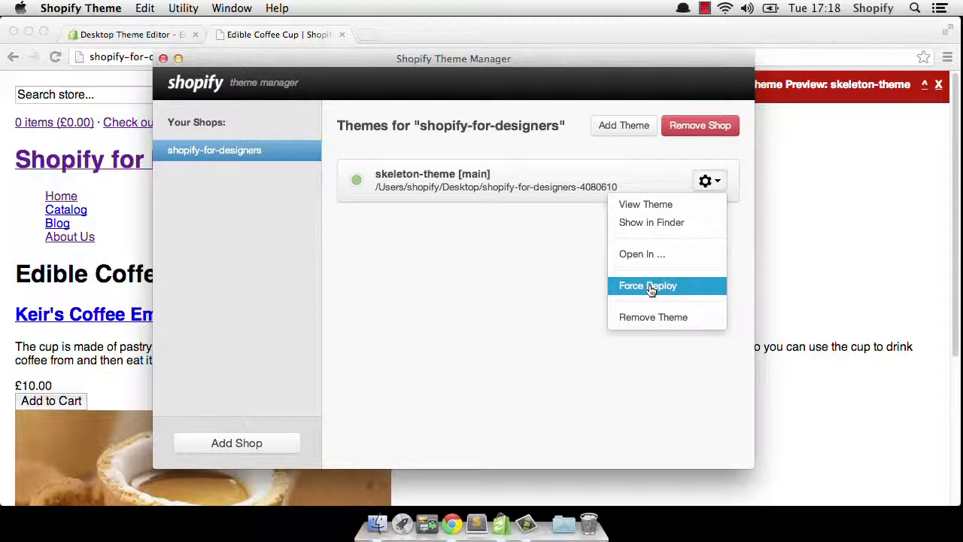
pyautogui.click(533, 302)
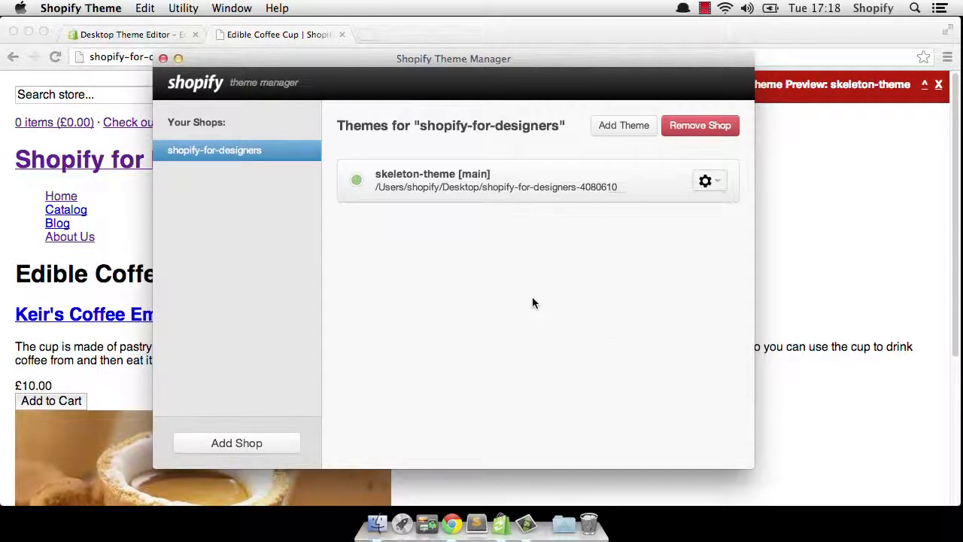
pyautogui.moveTo(437, 63); pyautogui.dragTo(479, 49)
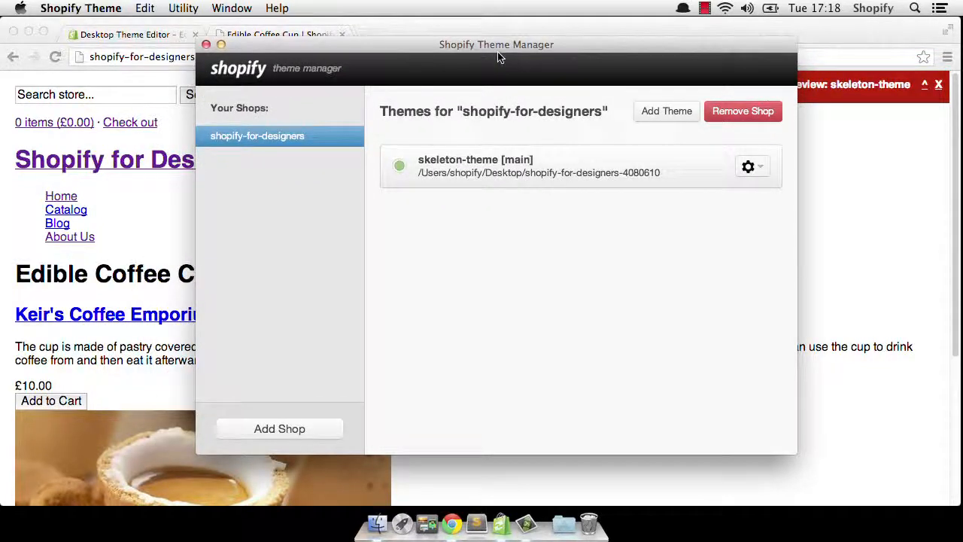
pyautogui.click(222, 45)
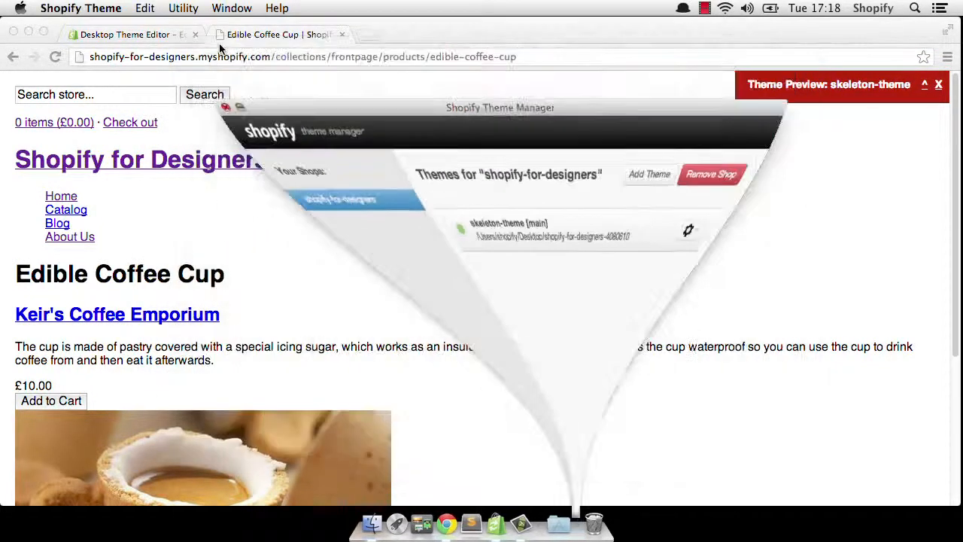
# - Minimize the browser and open the downloaded shopify-for-designers-4080610 theme folder from the Desktop
pyautogui.click(28, 32)
pyautogui.moveTo(912, 75); pyautogui.dragTo(524, 145)
pyautogui.doubleClick(524, 146)
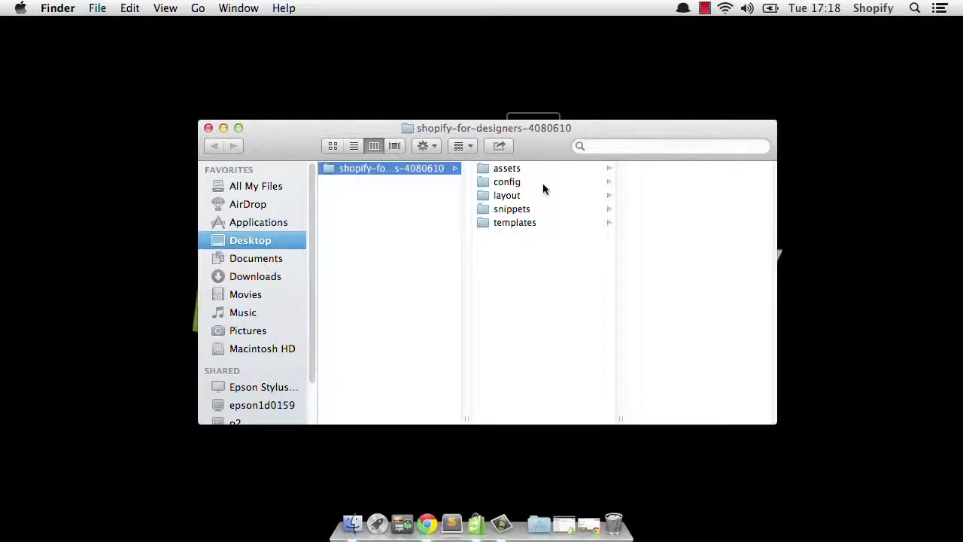
# - Open the theme folder as a project in Sublime Text 2 and maximize the editor window
pyautogui.moveTo(573, 128); pyautogui.dragTo(452, 529)
pyautogui.click(218, 139)
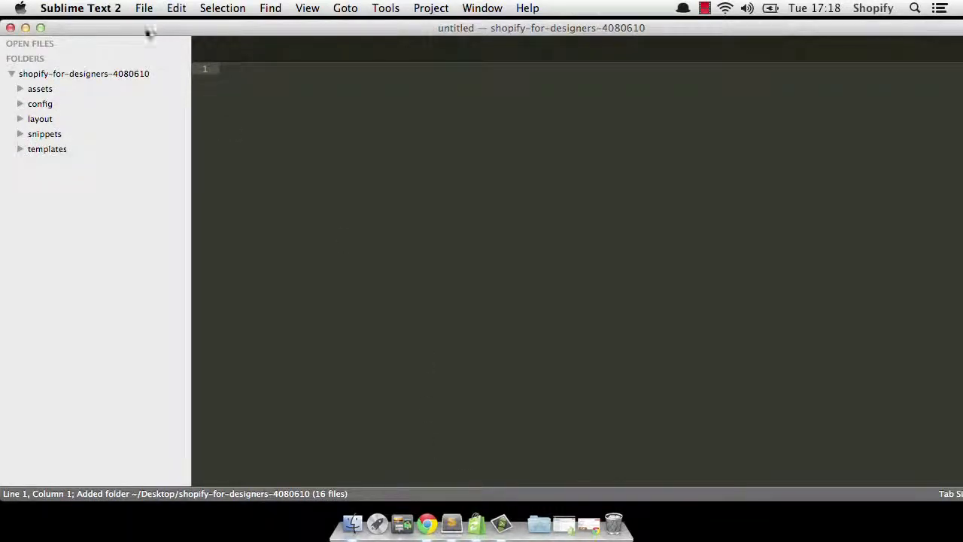
pyautogui.click(41, 32)
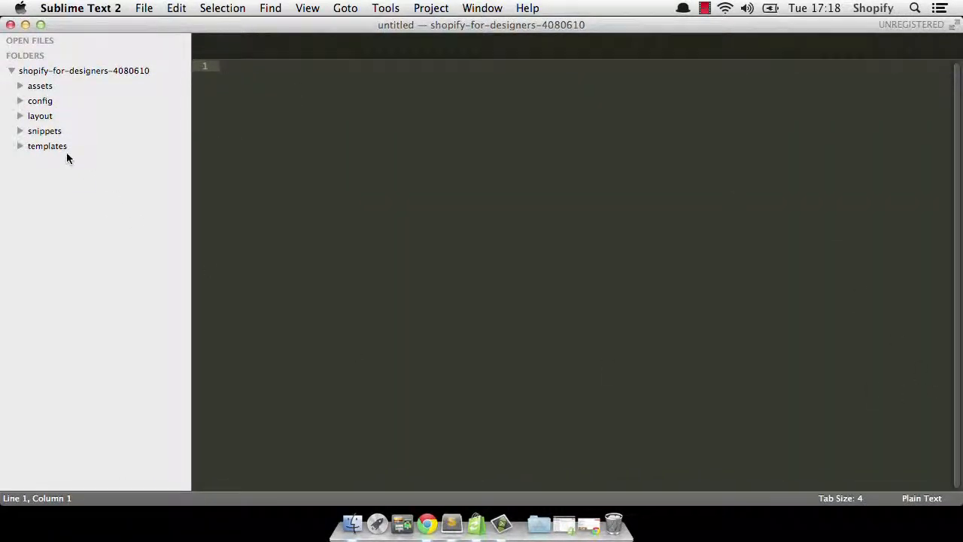
# - Open assets/style.css.liquid and set its syntax highlighting to CSS
pyautogui.click(20, 87)
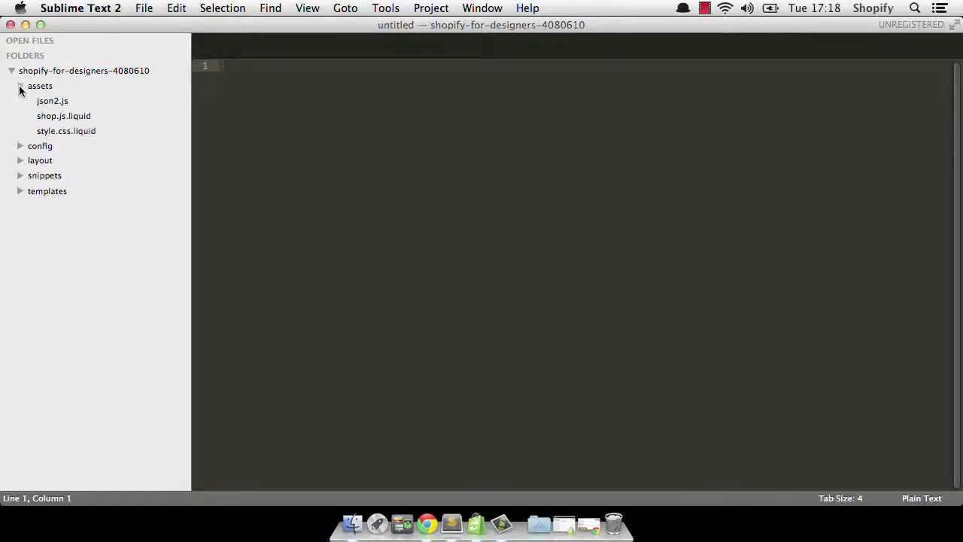
pyautogui.click(58, 131)
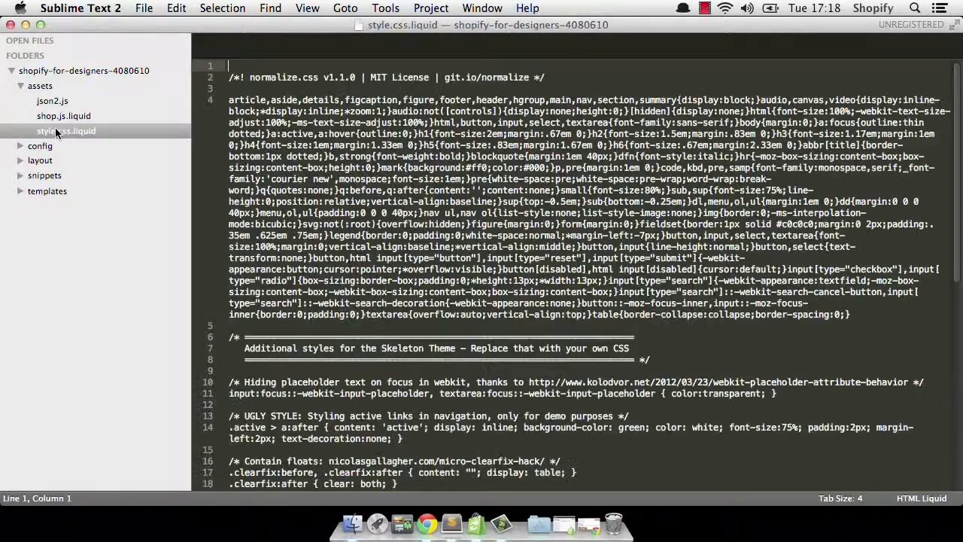
pyautogui.click(921, 499)
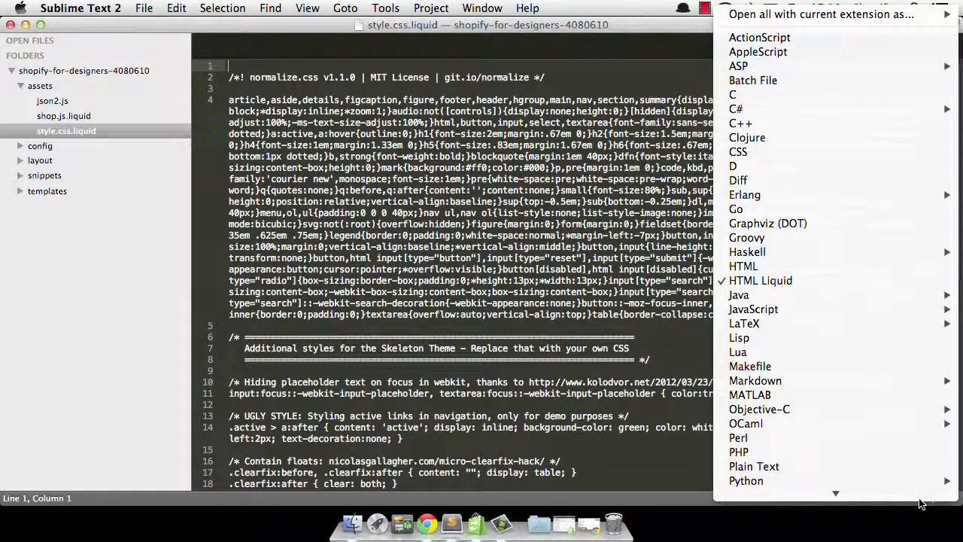
pyautogui.moveTo(808, 382)
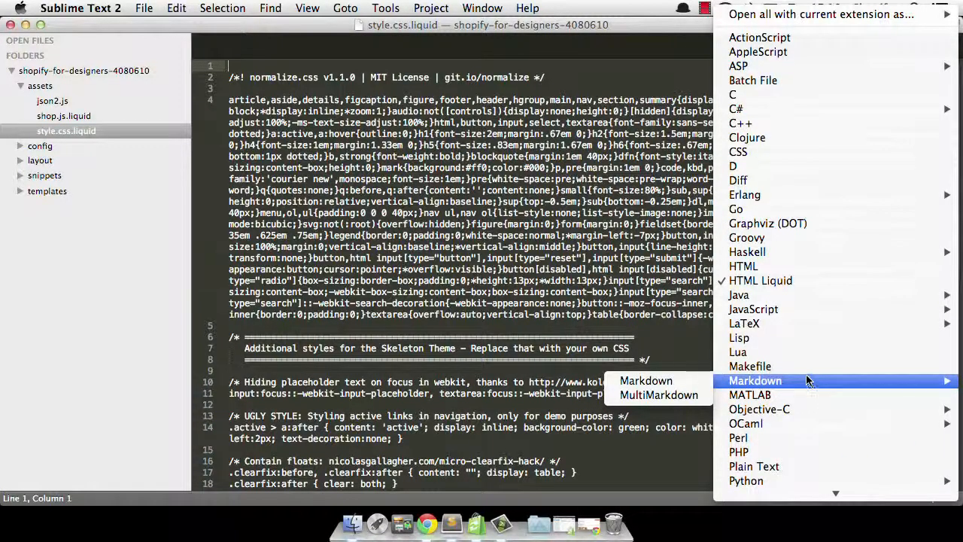
pyautogui.click(788, 154)
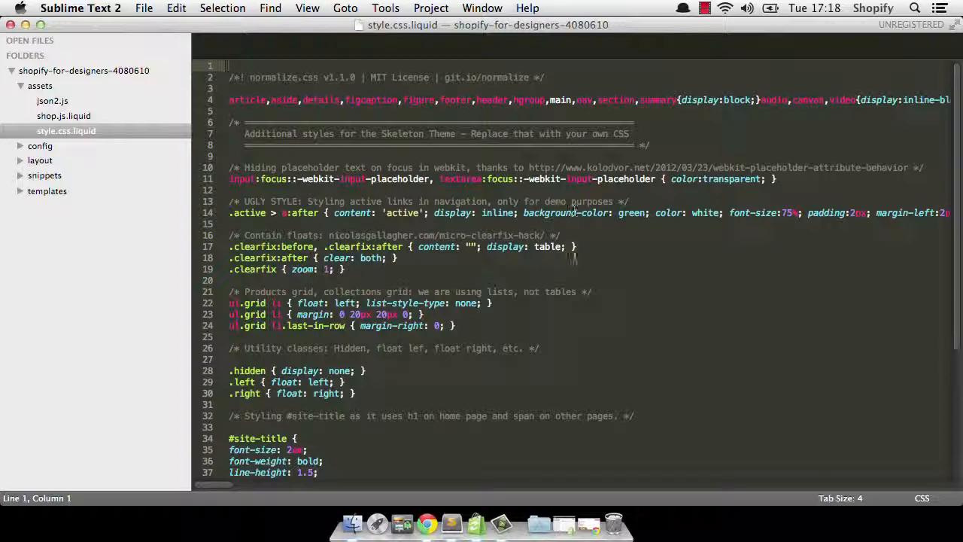
# - Add a body rule with background: red at the end of style.css.liquid
pyautogui.scroll(-1, 574, 257)
pyautogui.scroll(-6, 574, 257)
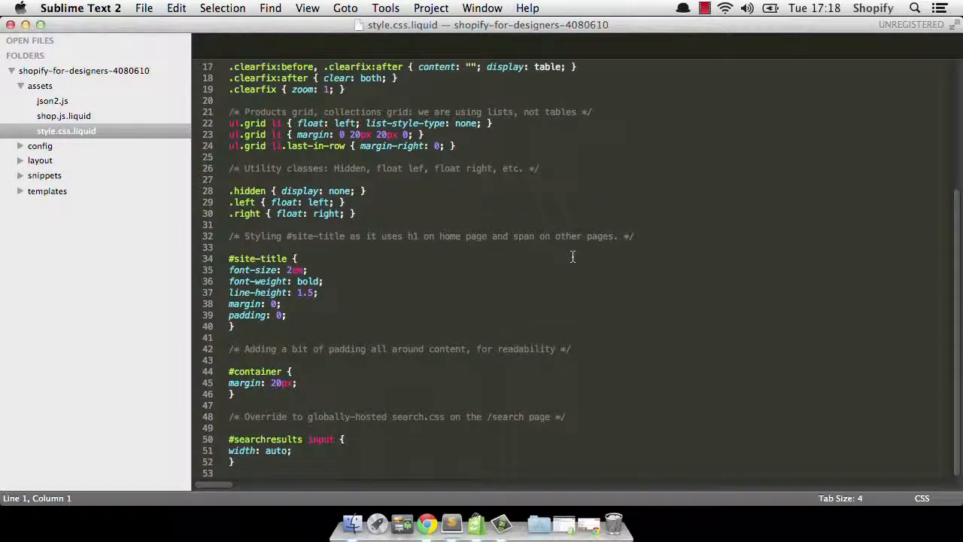
pyautogui.click(356, 461)
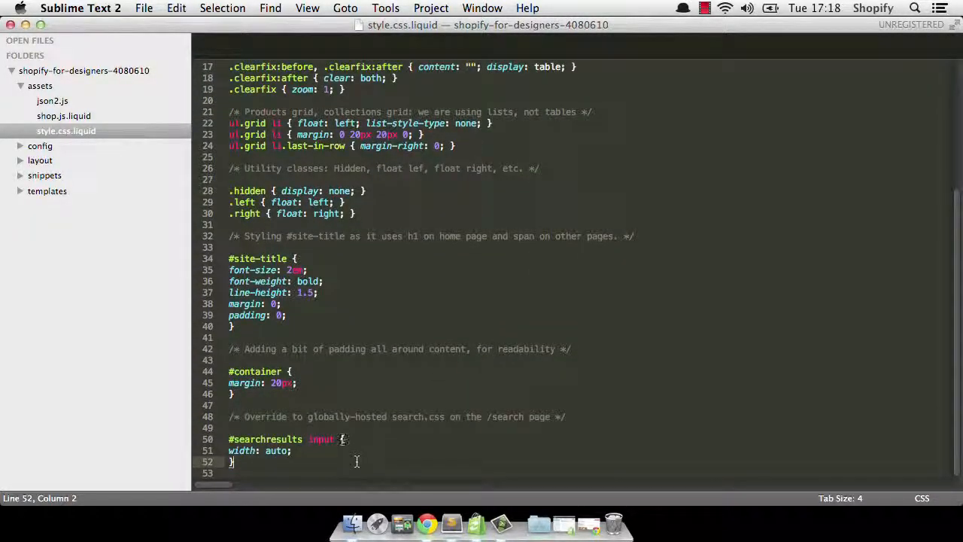
pyautogui.press('Return')
pyautogui.press('Return')
pyautogui.write('b')
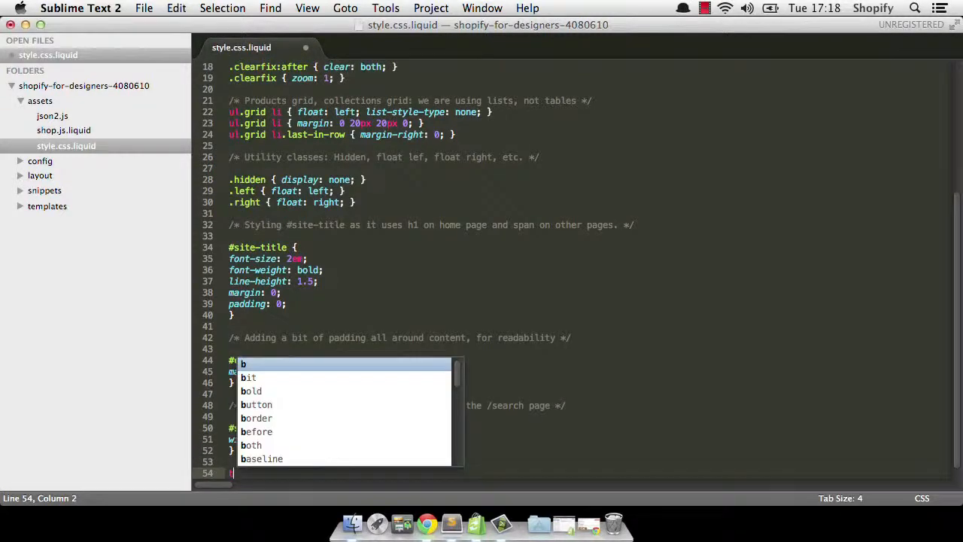
pyautogui.write('ody {')
pyautogui.press('Return')
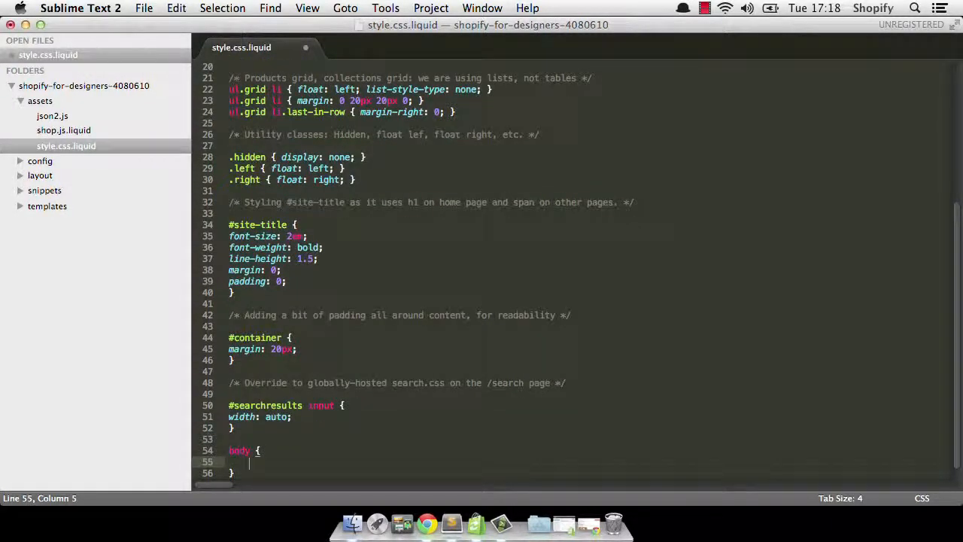
pyautogui.write('back')
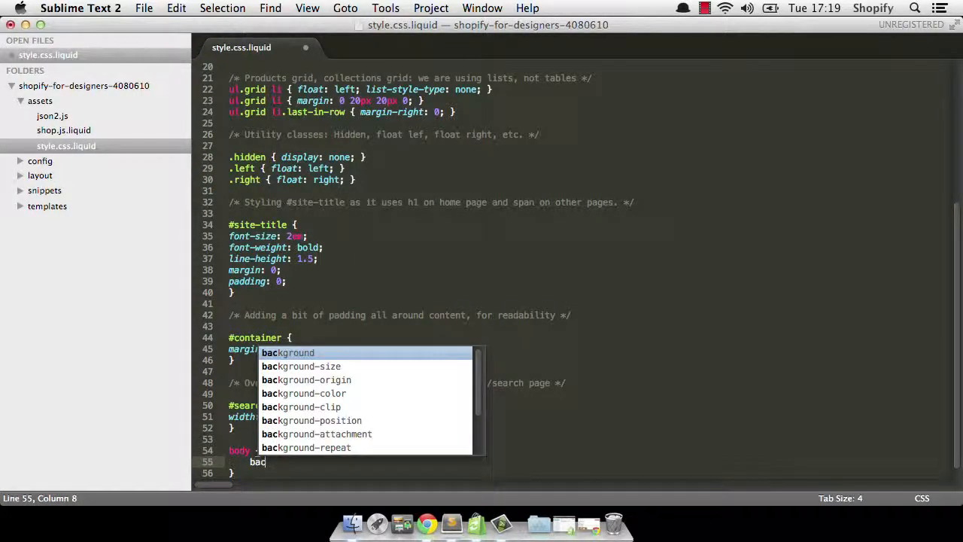
pyautogui.press('Tab')
pyautogui.write('red')
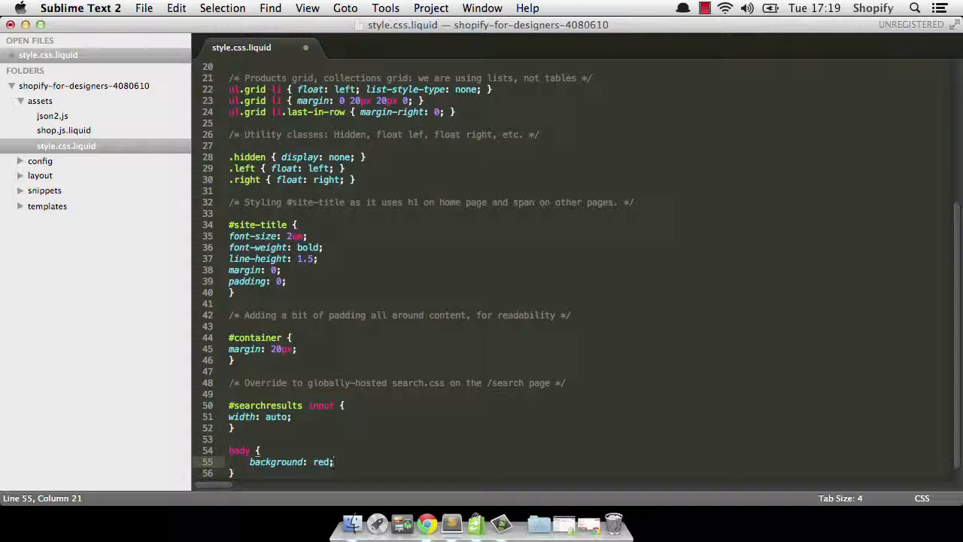
# - Save the stylesheet and reload the Edible Coffee Cup preview page in the browser
pyautogui.press('super+s')
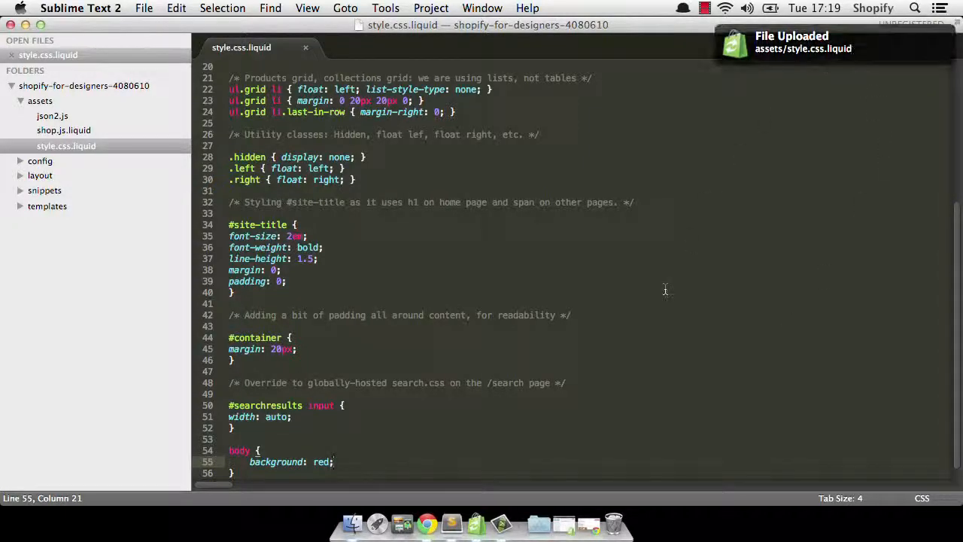
pyautogui.click(426, 524)
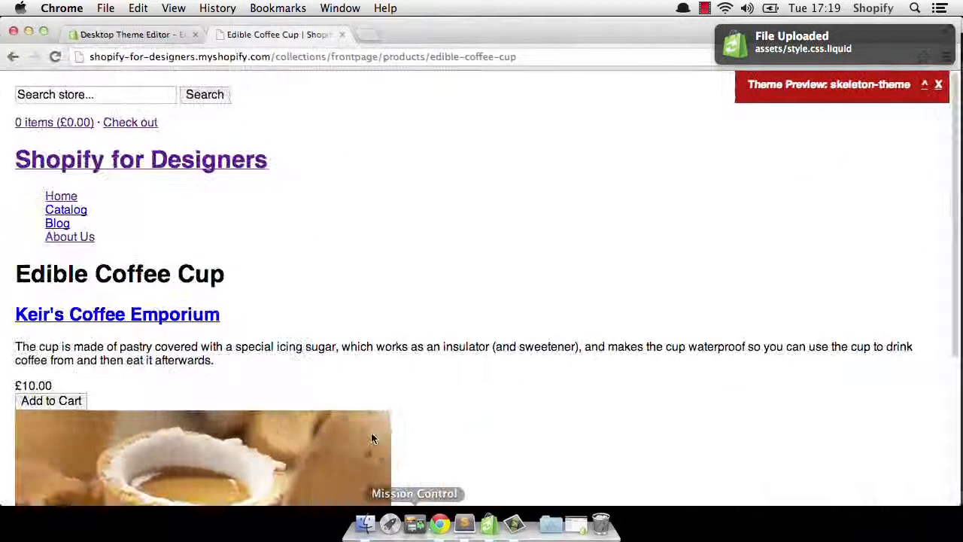
pyautogui.click(55, 58)
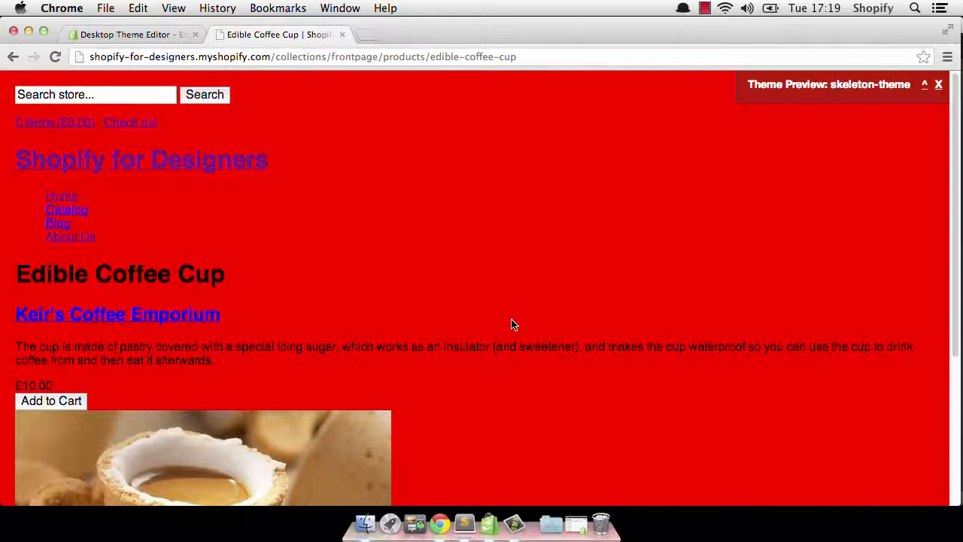
# - Open templates/404.liquid, change its heading to '404 Page Not Found - Oh no!' and save
pyautogui.click(464, 524)
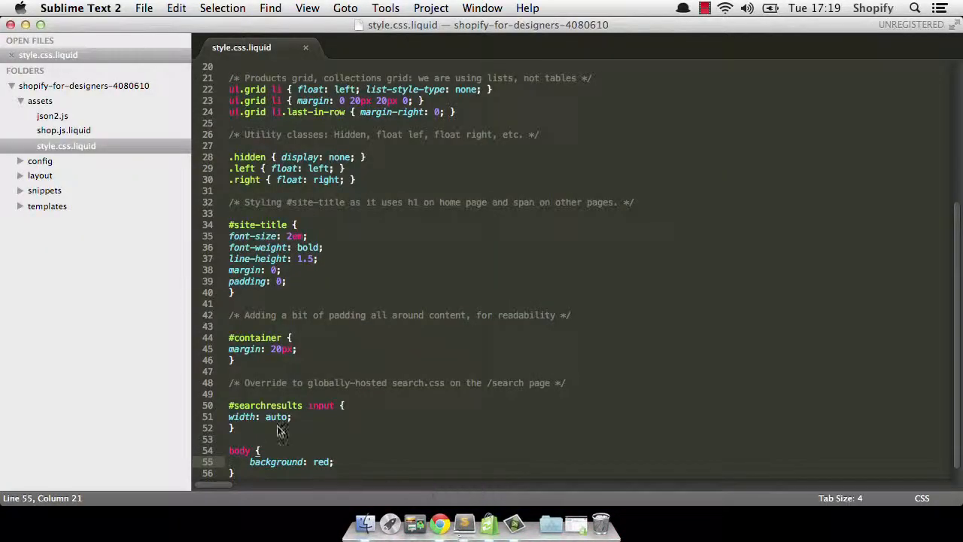
pyautogui.click(18, 207)
pyautogui.click(48, 220)
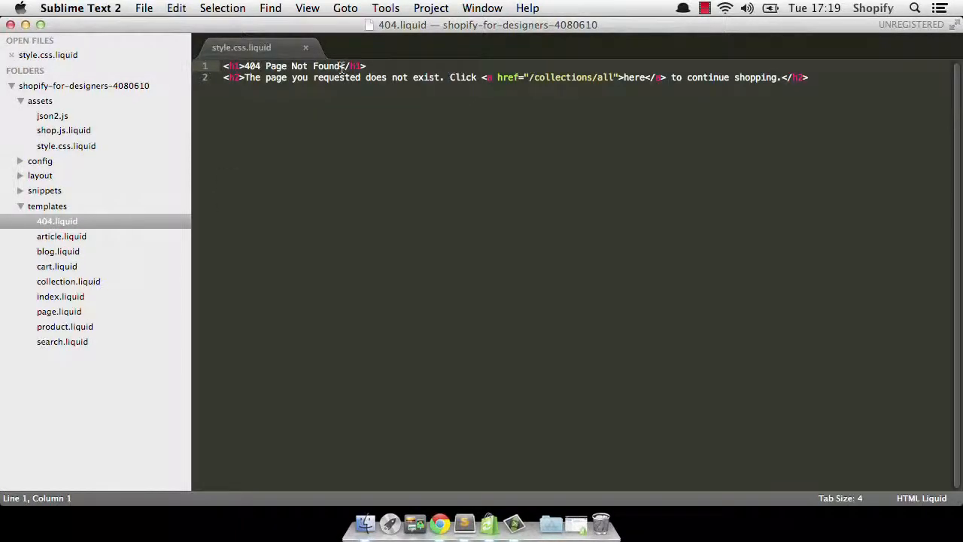
pyautogui.write('- Oh n')
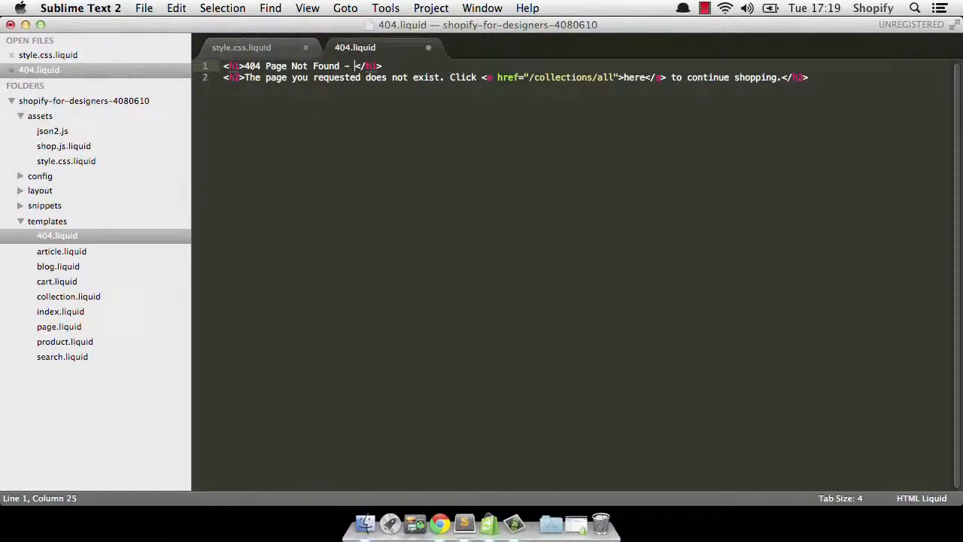
pyautogui.write('o!')
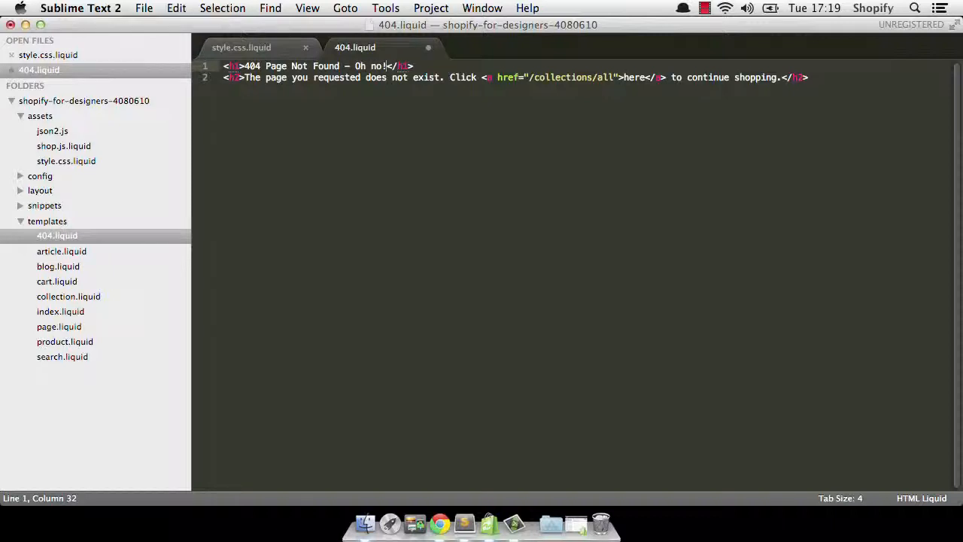
pyautogui.press('super+s')
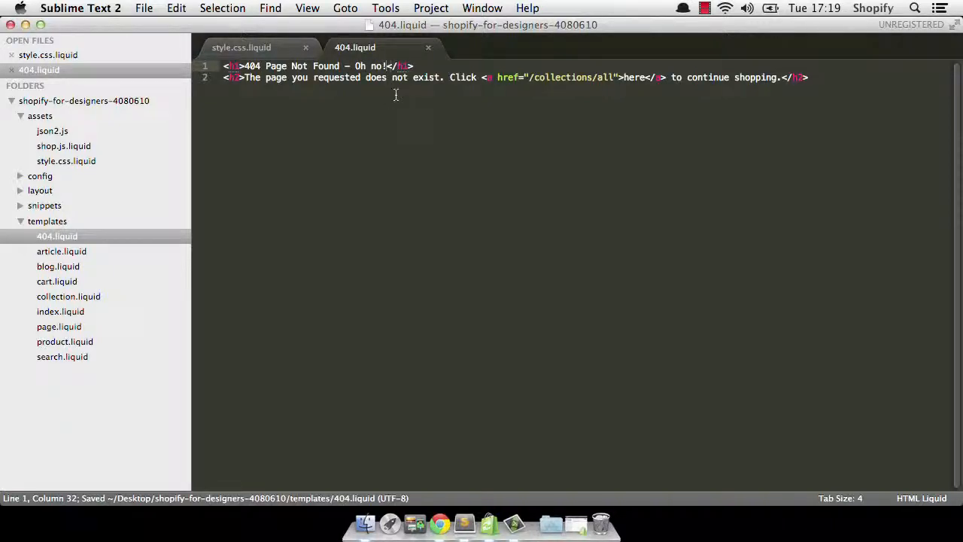
# - Visit the nonexistent /thisisnotapage address in the store preview to view the 404 page
pyautogui.click(441, 520)
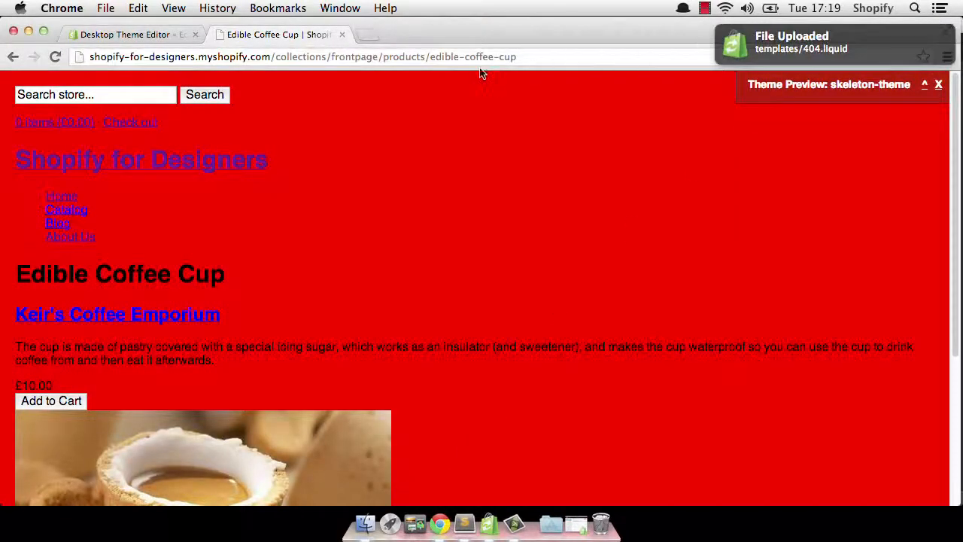
pyautogui.moveTo(275, 57); pyautogui.dragTo(562, 57)
pyautogui.write('/thisisno')
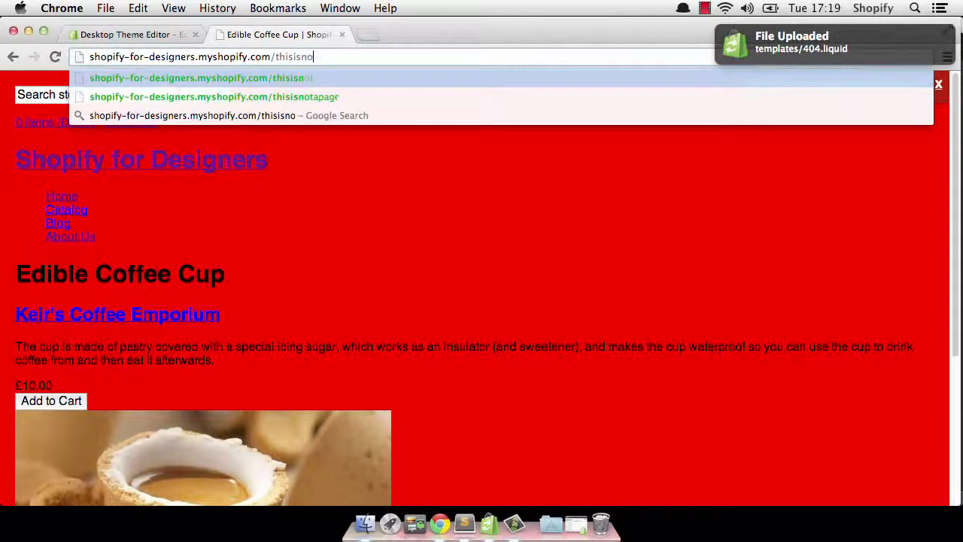
pyautogui.write('tapage')
pyautogui.press('Return')
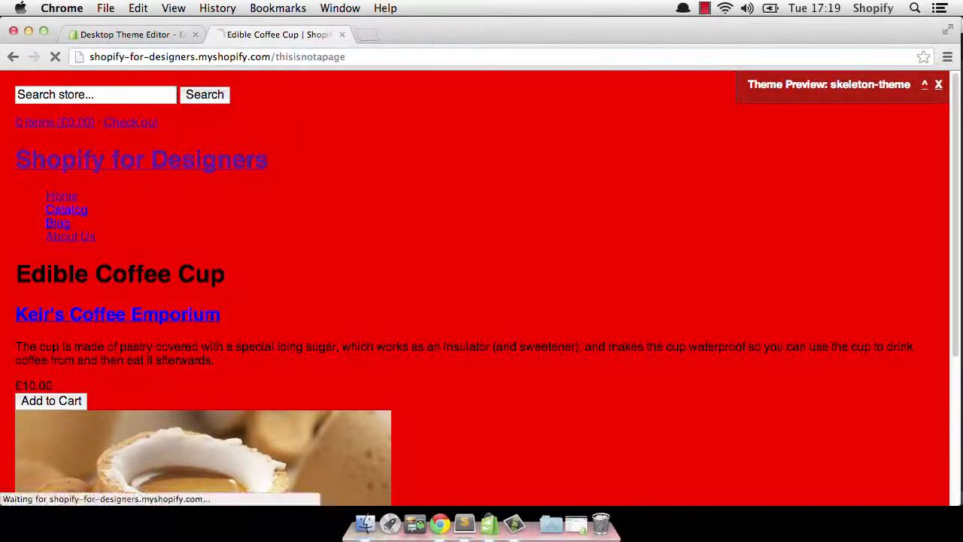
pyautogui.moveTo(272, 274); pyautogui.dragTo(350, 273)
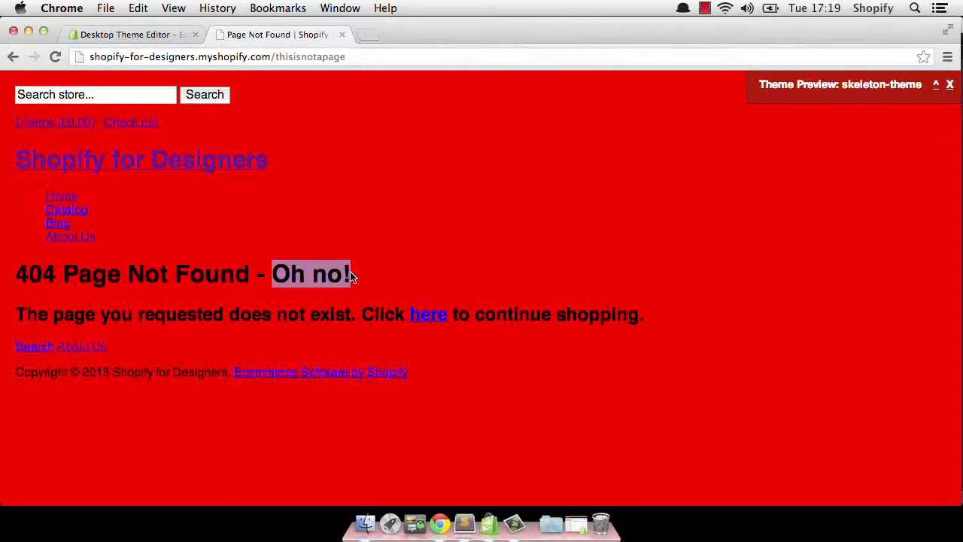
# - Copy the ohno.gif image from All My Files in Finder
pyautogui.click(366, 524)
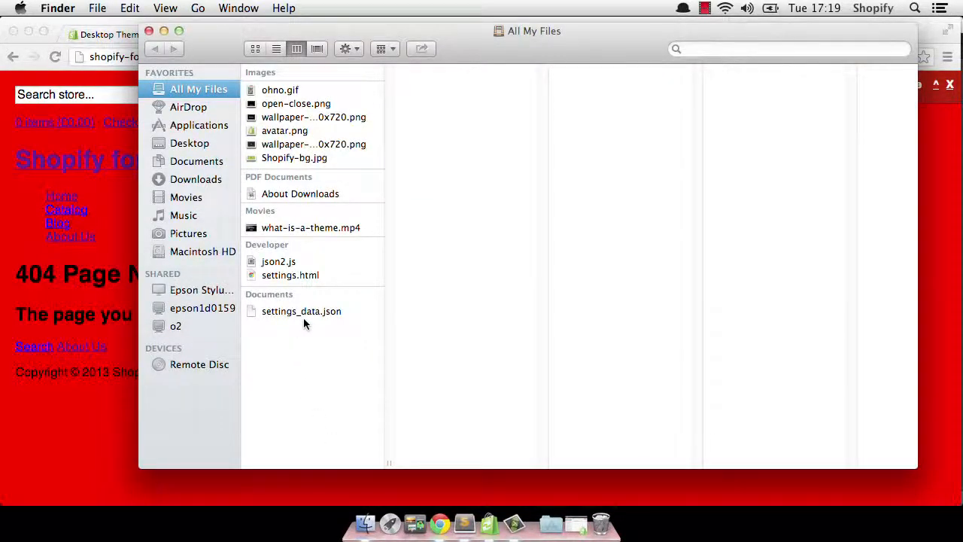
pyautogui.click(284, 92)
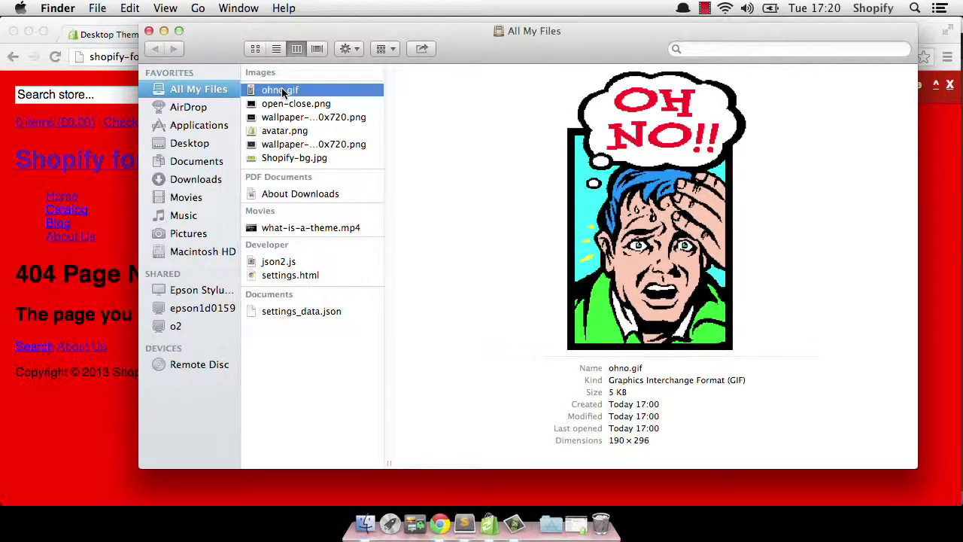
pyautogui.rightClick(283, 92)
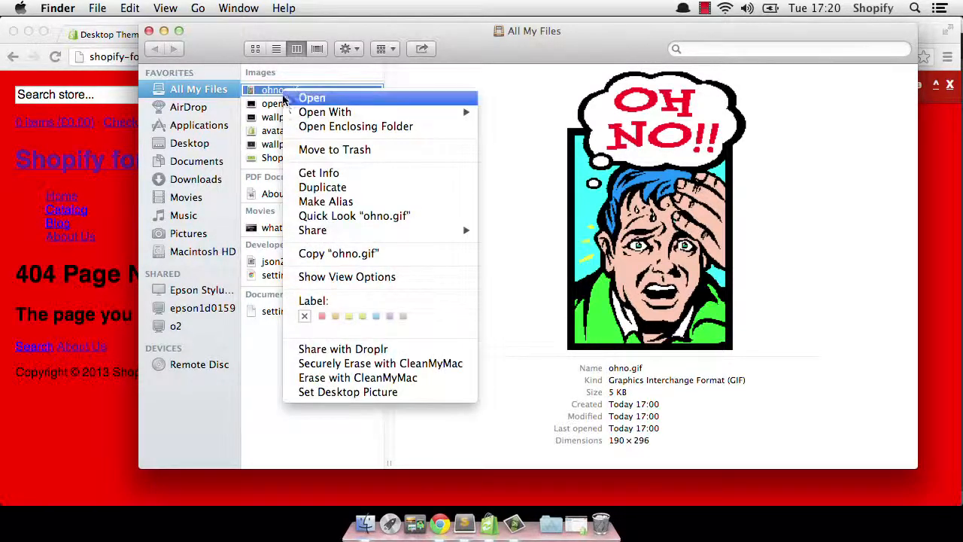
pyautogui.click(319, 255)
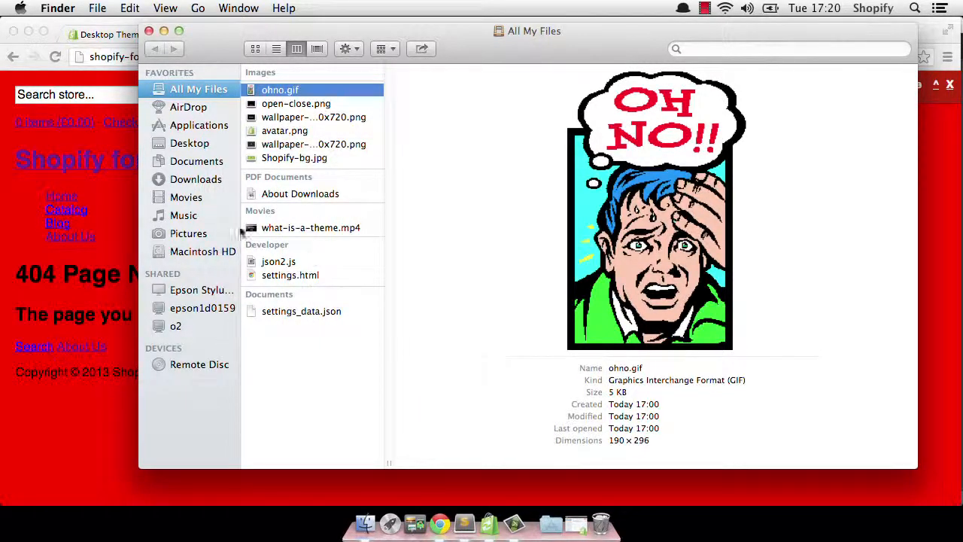
# - Paste ohno.gif into the theme folder's assets directory, close Finder and return to the editor
pyautogui.click(180, 144)
pyautogui.click(276, 72)
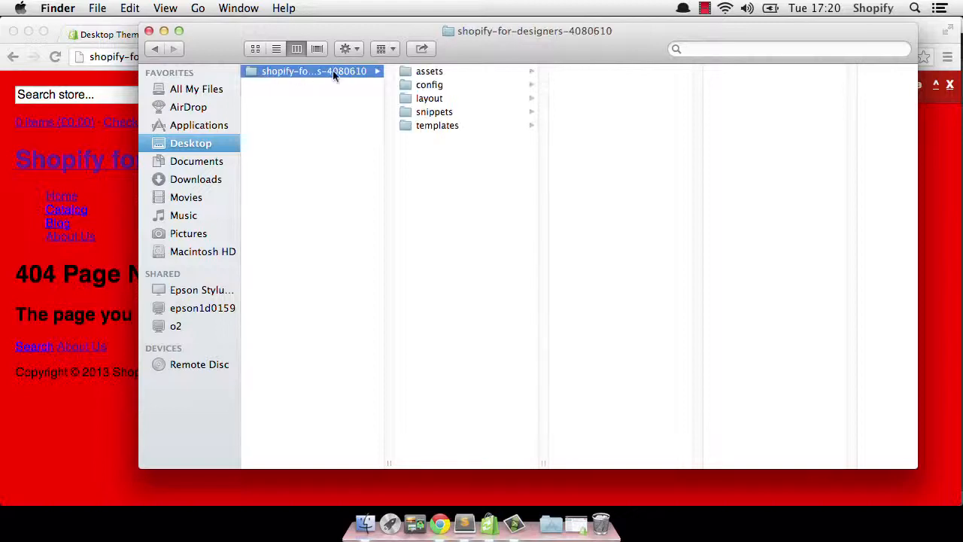
pyautogui.click(416, 74)
pyautogui.rightClick(592, 129)
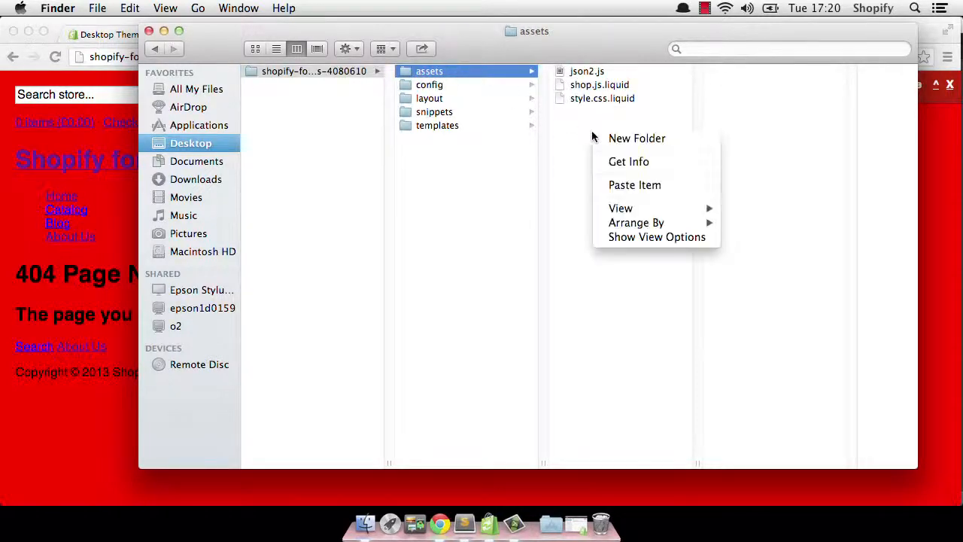
pyautogui.click(615, 185)
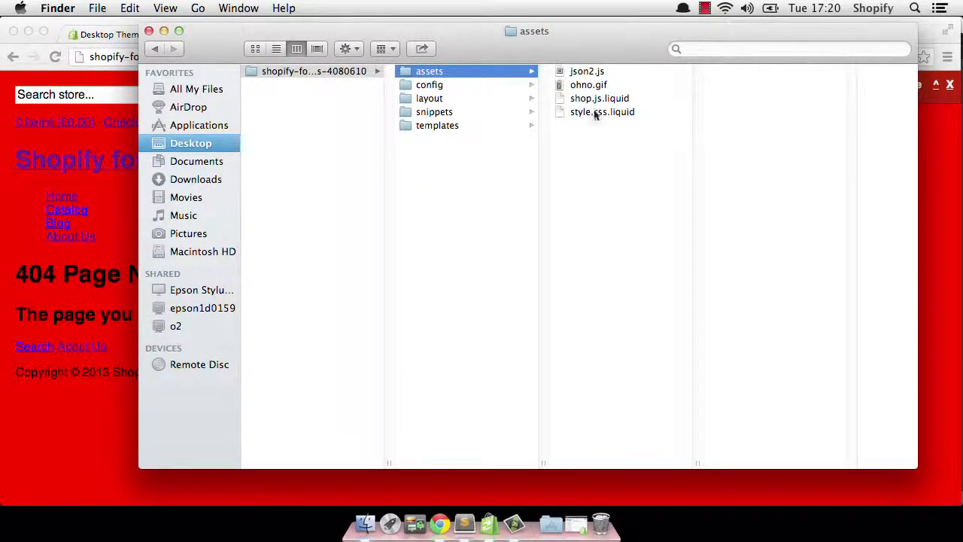
pyautogui.click(149, 30)
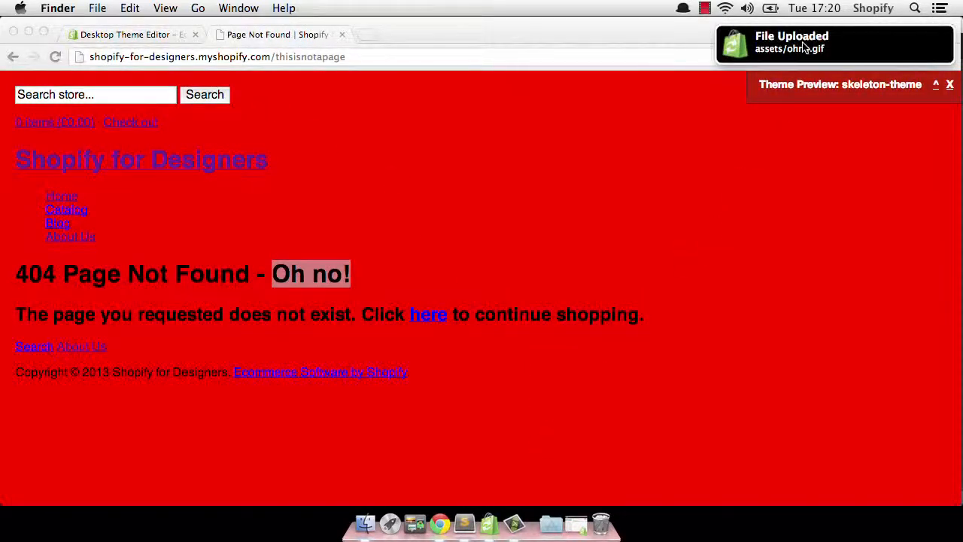
pyautogui.click(460, 525)
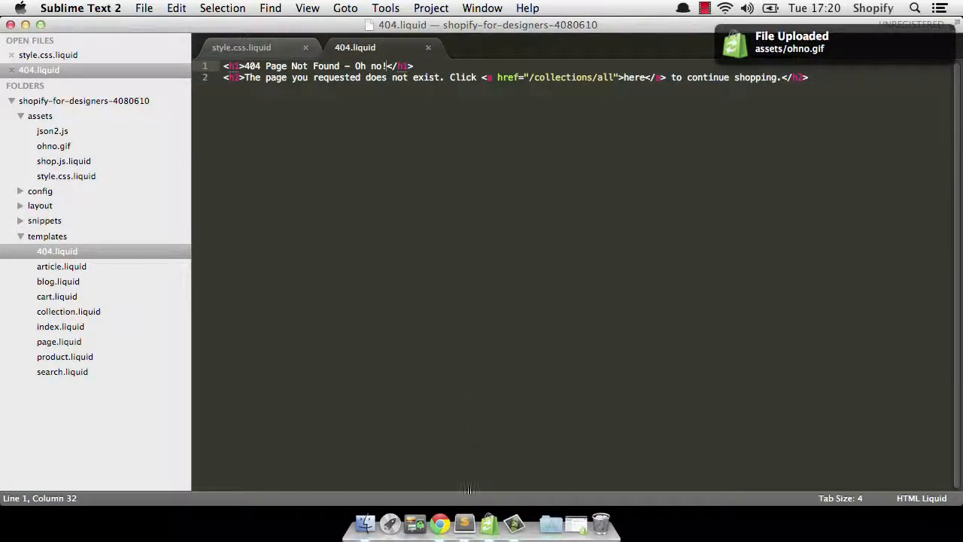
# - Open the Img tag page of the Shopify Wiki from the Shopify bookmarks and copy its example img_tag usage code
pyautogui.click(441, 525)
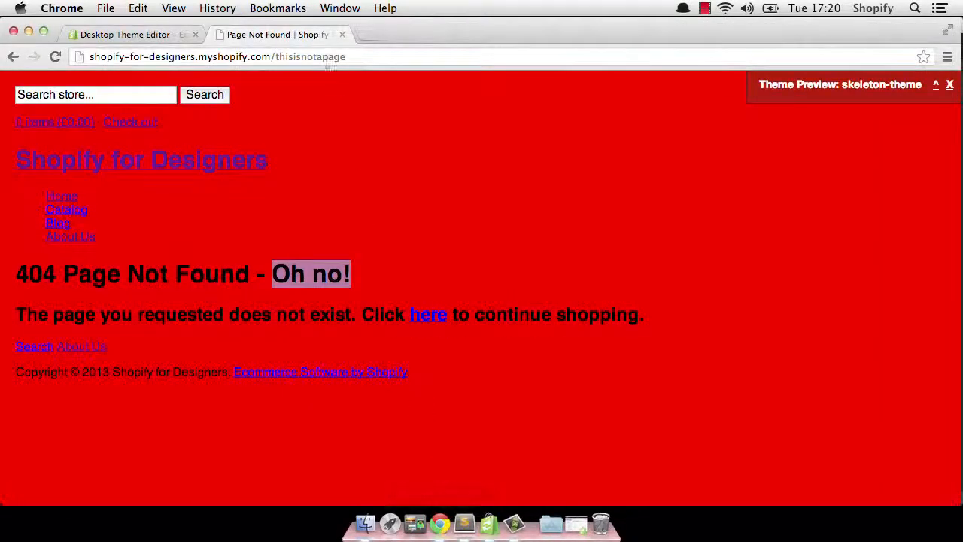
pyautogui.click(364, 37)
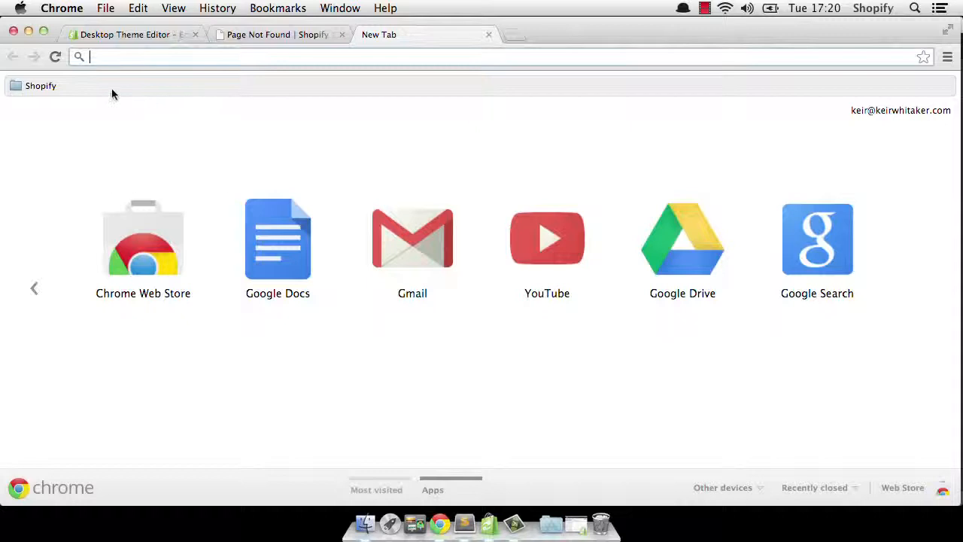
pyautogui.click(41, 88)
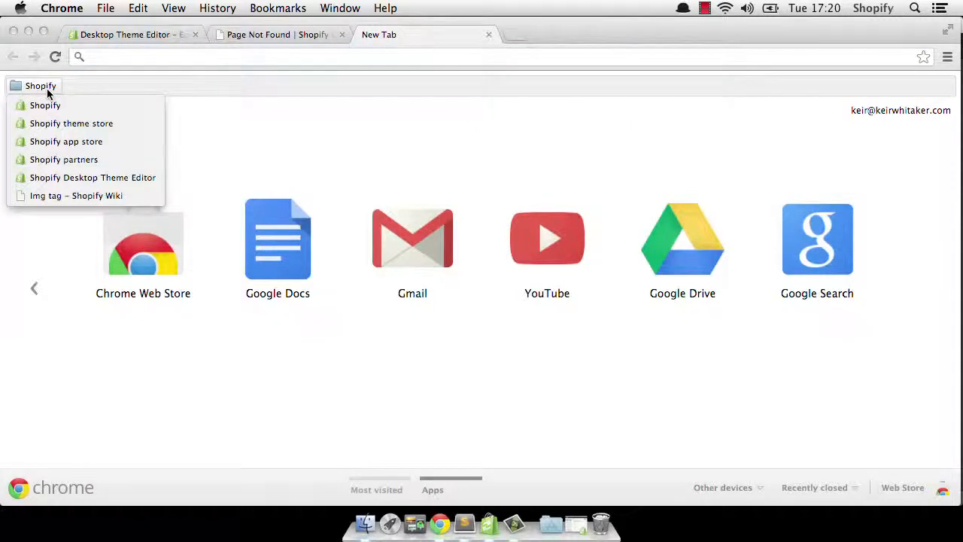
pyautogui.click(61, 195)
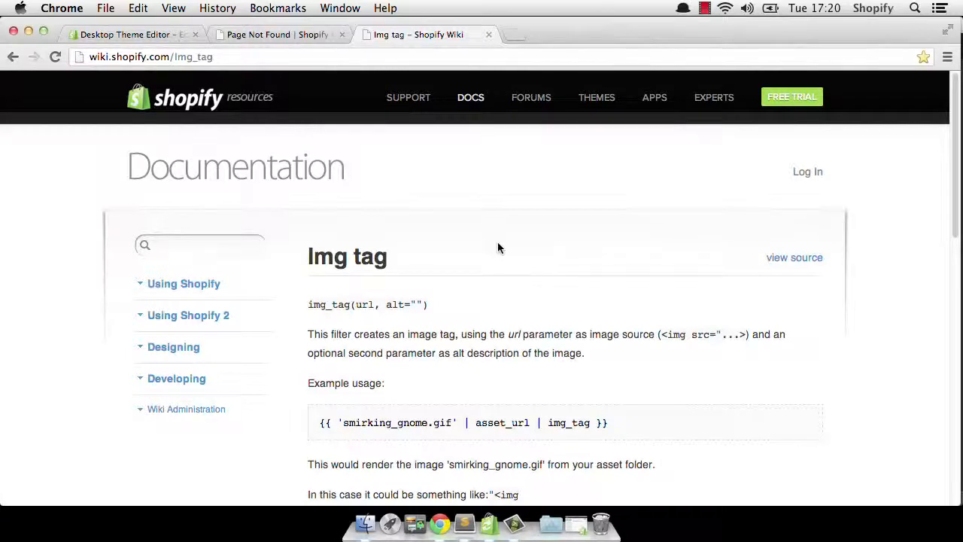
pyautogui.scroll(-4, 497, 247)
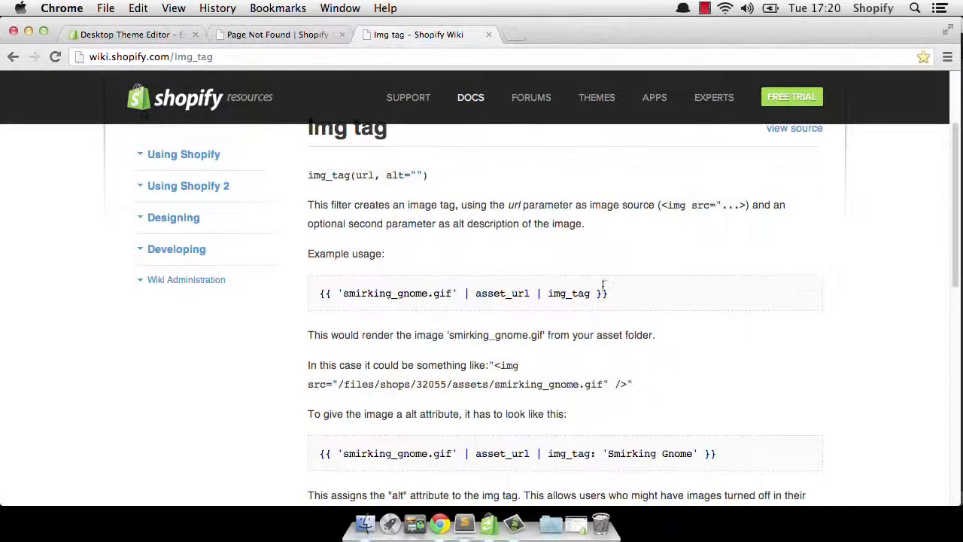
pyautogui.moveTo(613, 295); pyautogui.dragTo(325, 295)
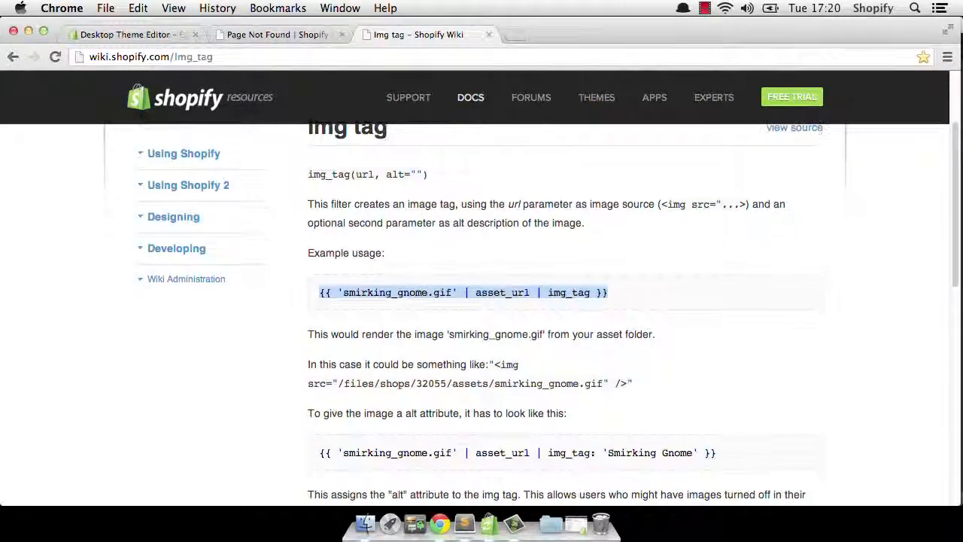
# - Paste the copied img_tag code on a new line below the heading in 404.liquid
pyautogui.click(462, 525)
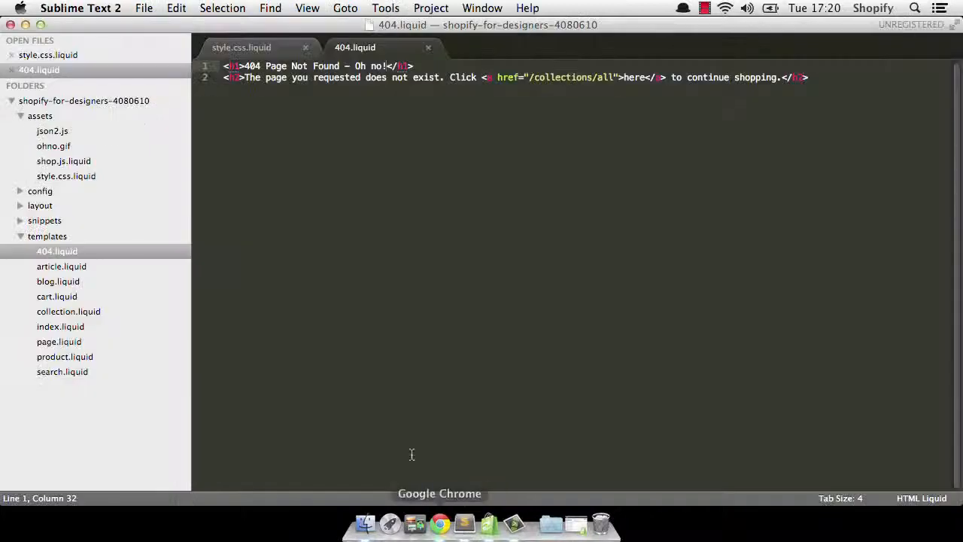
pyautogui.click(760, 66)
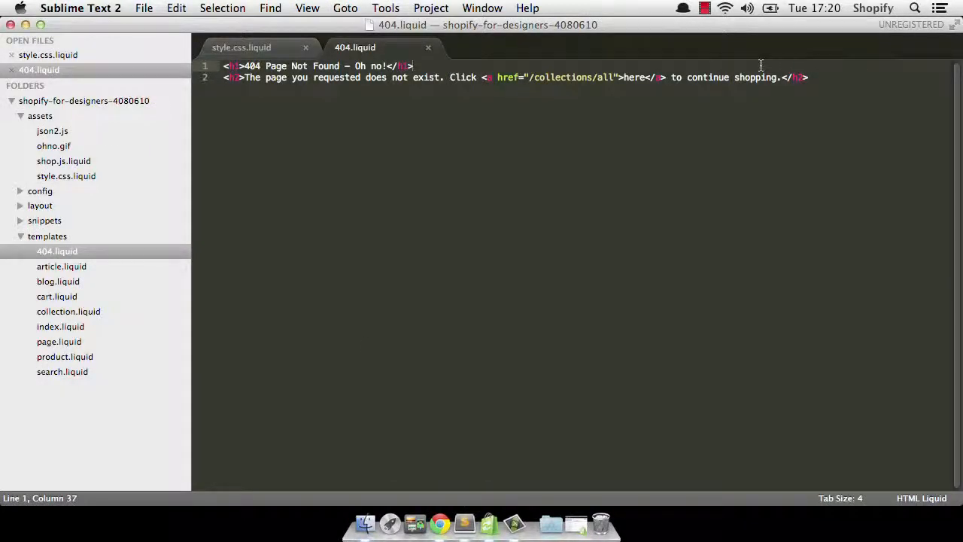
pyautogui.press('Return')
pyautogui.press('super+v')
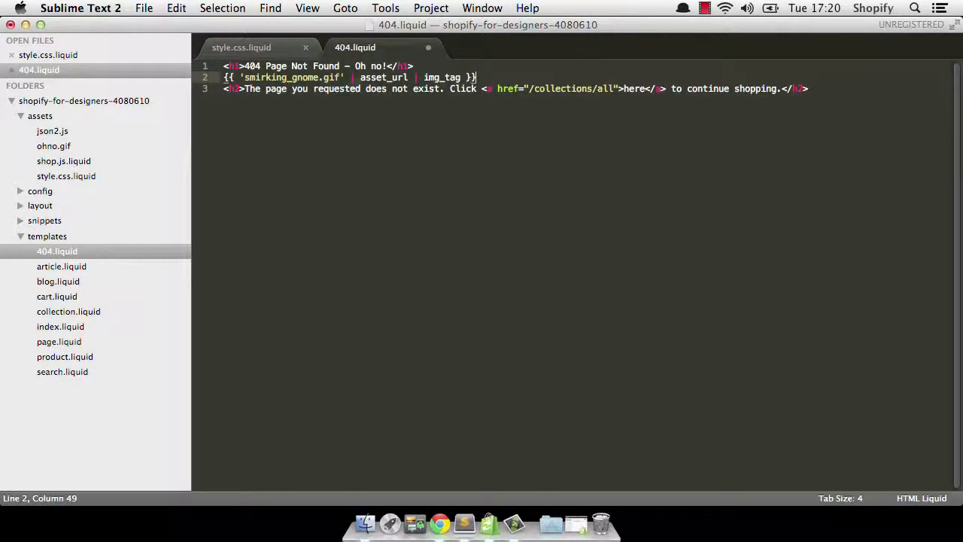
# - Replace smirking_gnome.gif with ohno.gif in the pasted tag and save the file
pyautogui.moveTo(340, 78); pyautogui.dragTo(243, 78)
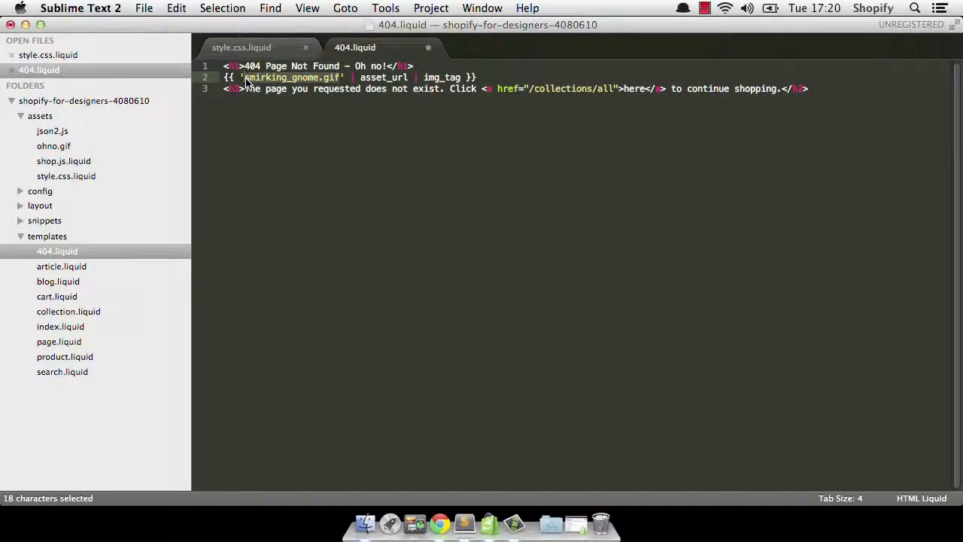
pyautogui.write('ohno.gif')
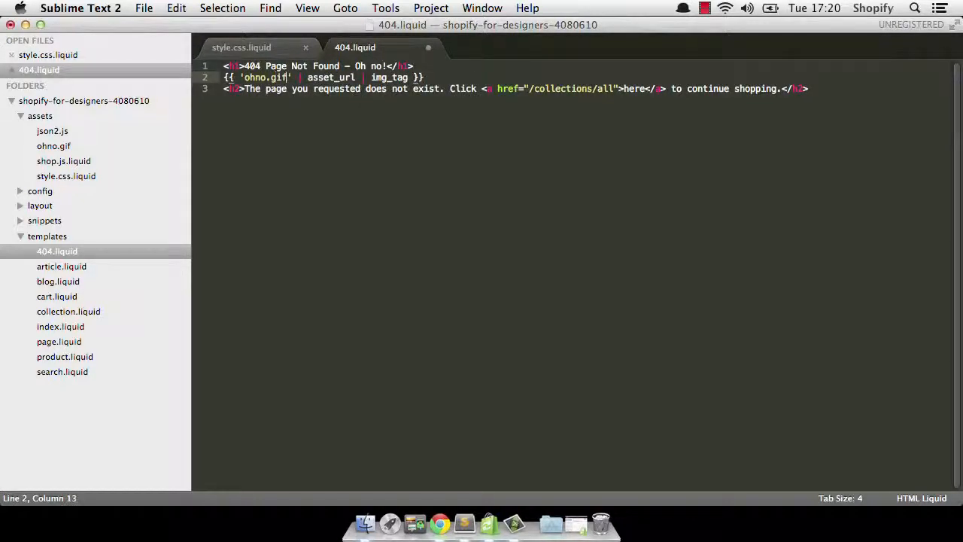
pyautogui.press('super+s')
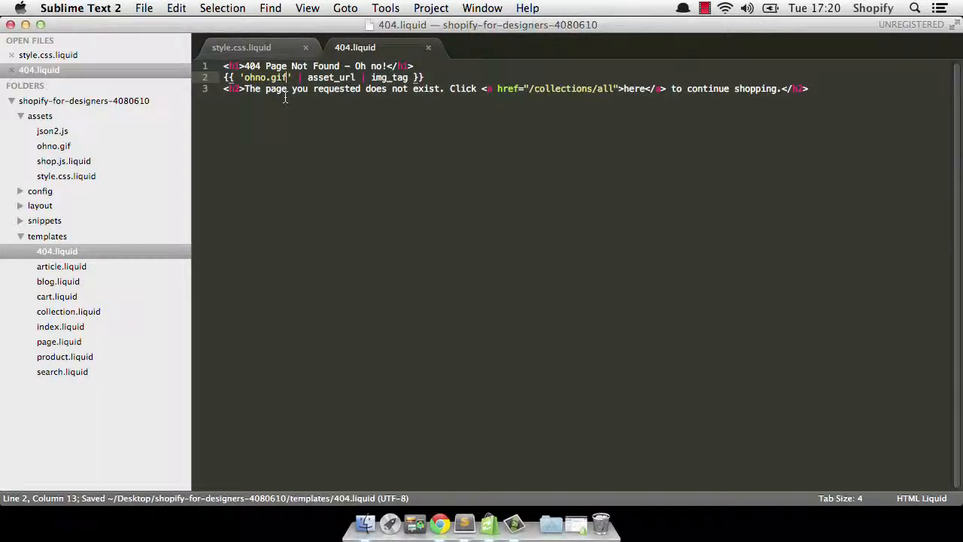
# - Reload the /thisisnotapage 404 preview in the store and scroll through it to view the added image
pyautogui.click(442, 528)
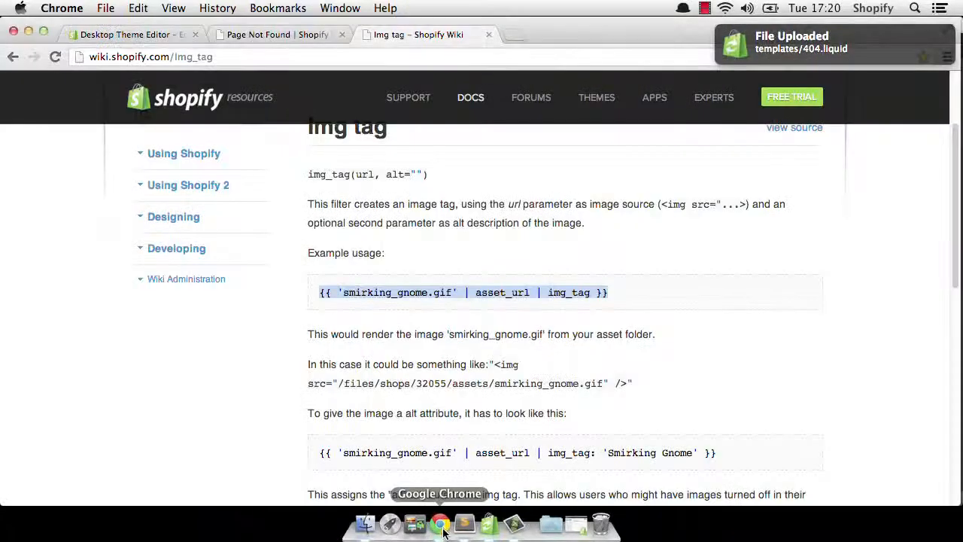
pyautogui.click(290, 35)
pyautogui.click(56, 57)
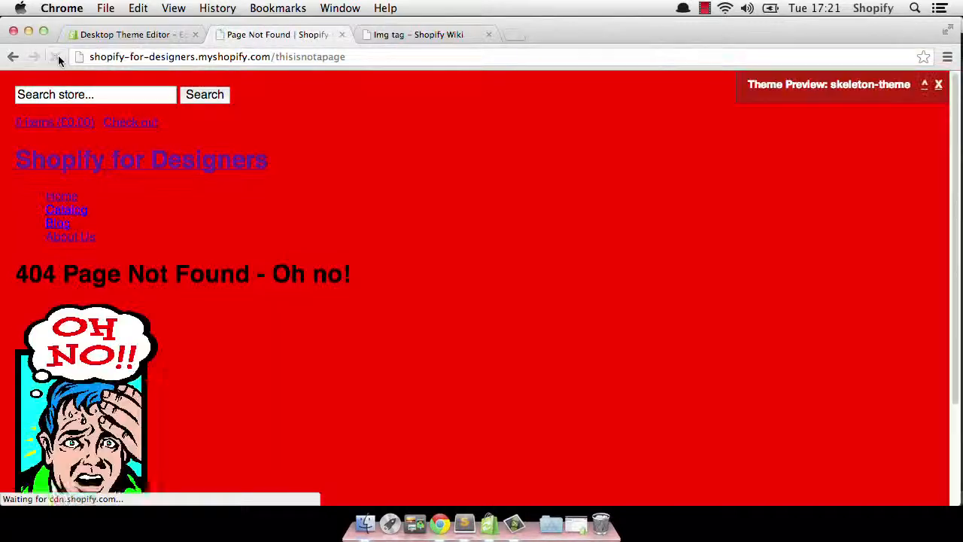
pyautogui.scroll(-3, 397, 240)
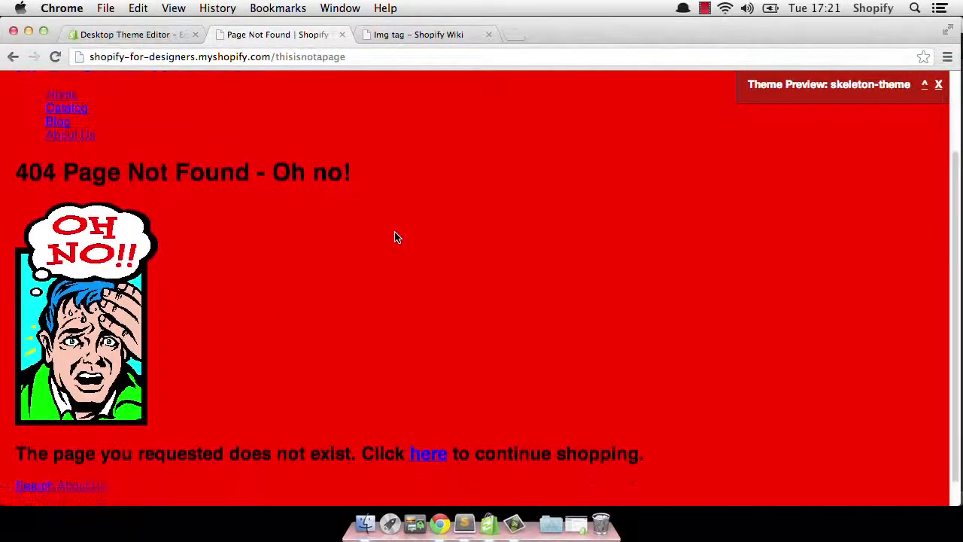
pyautogui.scroll(3, 412, 229)
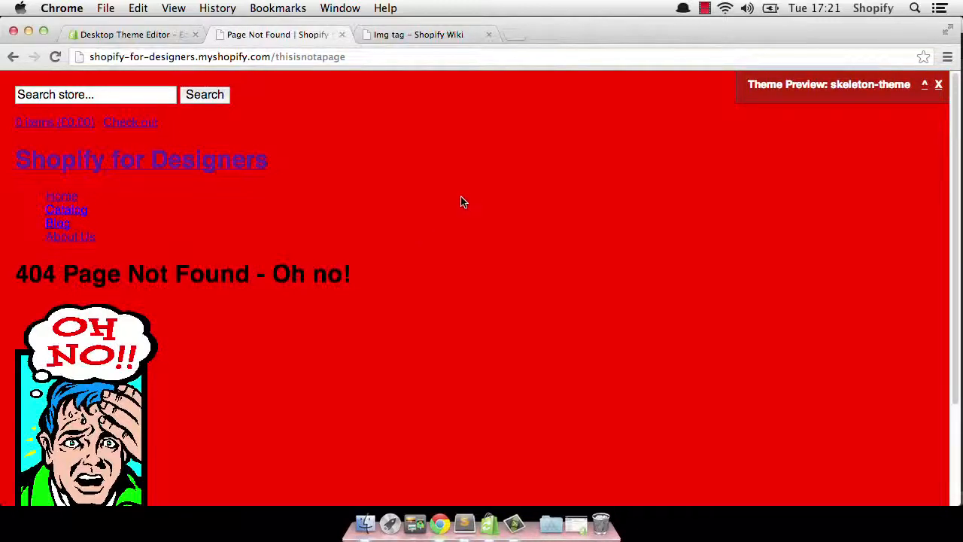
pyautogui.scroll(-3, 462, 203)
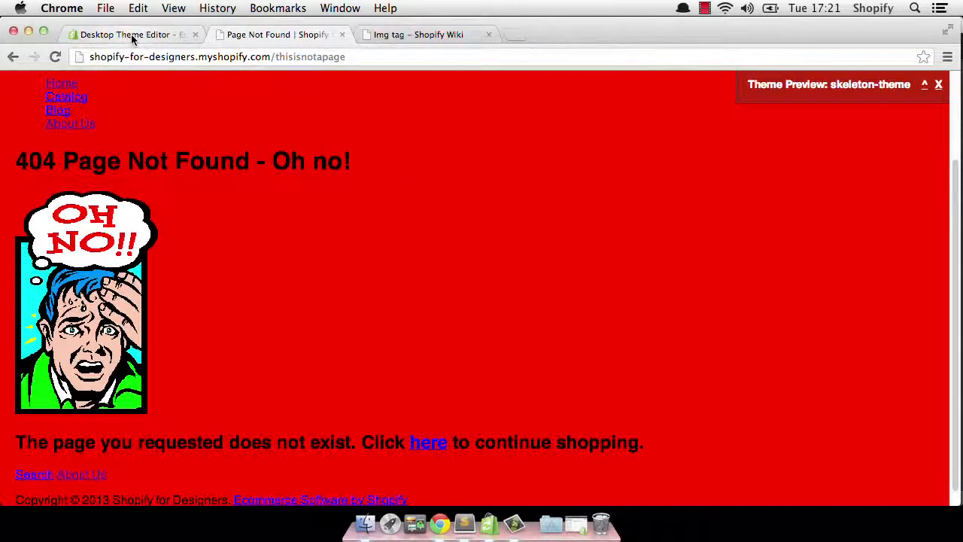
# - Minimize the browser and editor windows to return to the desktop
pyautogui.click(28, 31)
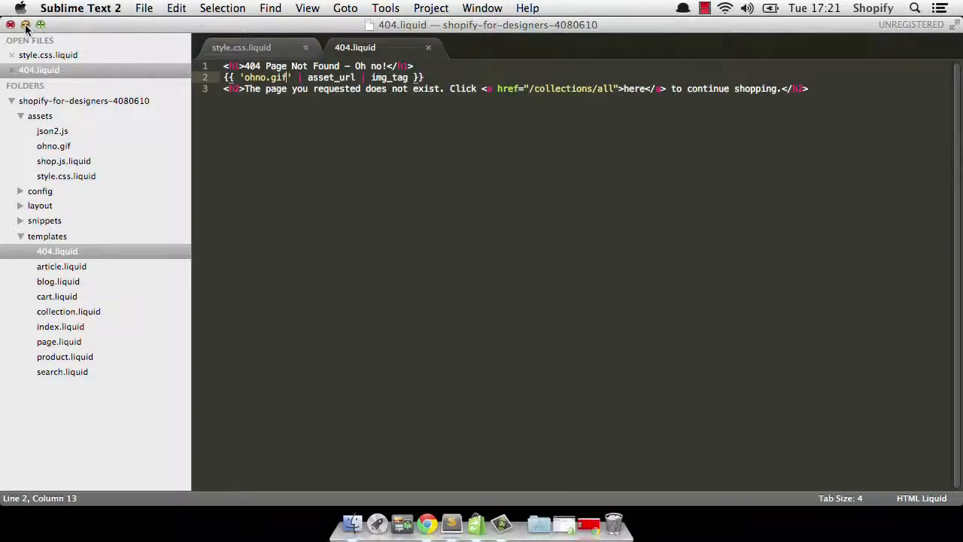
pyautogui.click(26, 25)
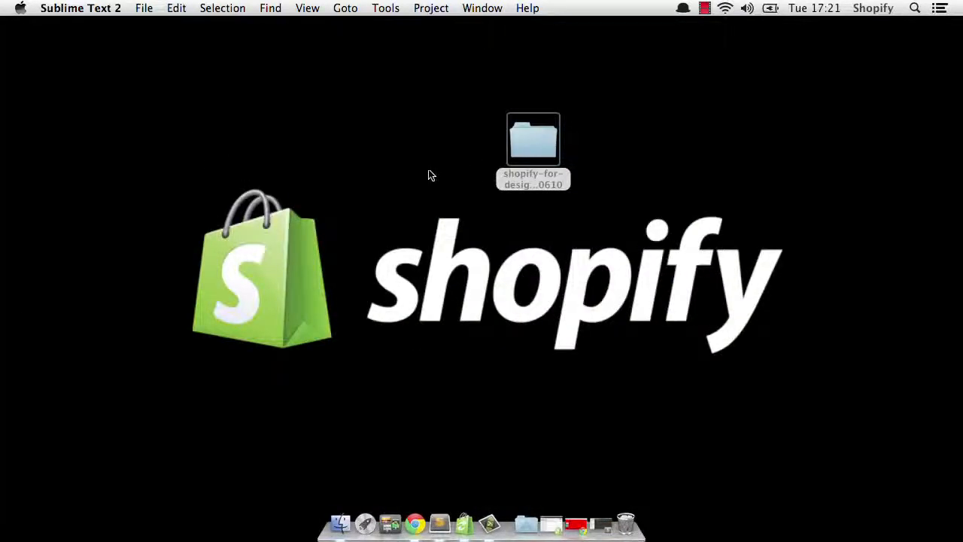